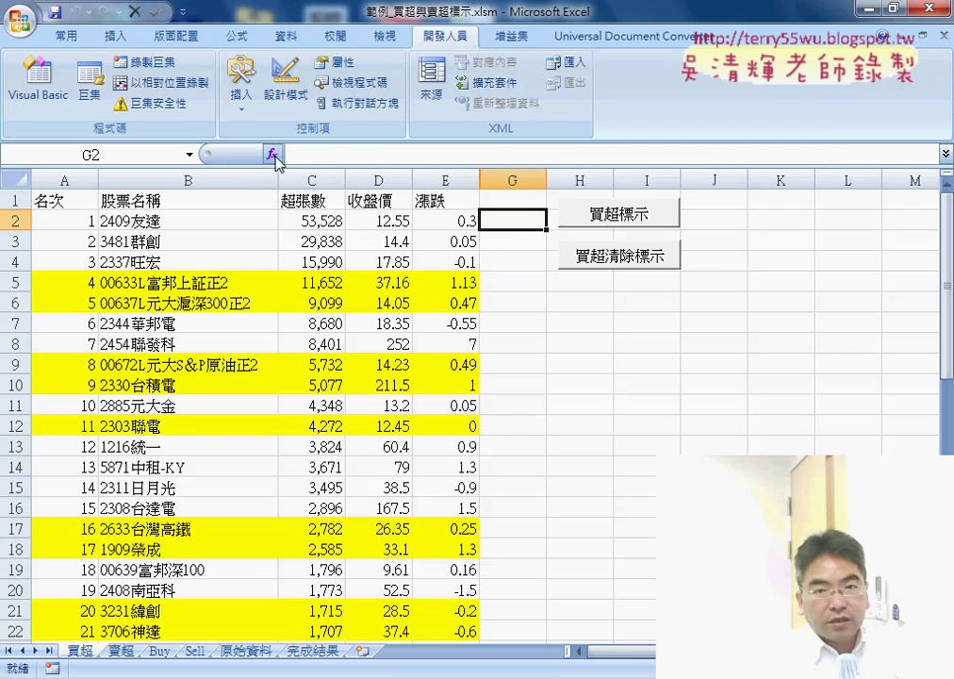
Step: Build a COUNTIF in G2 with range Buy!A71:A91 and criteria B2
click(273, 154)
click(690, 408)
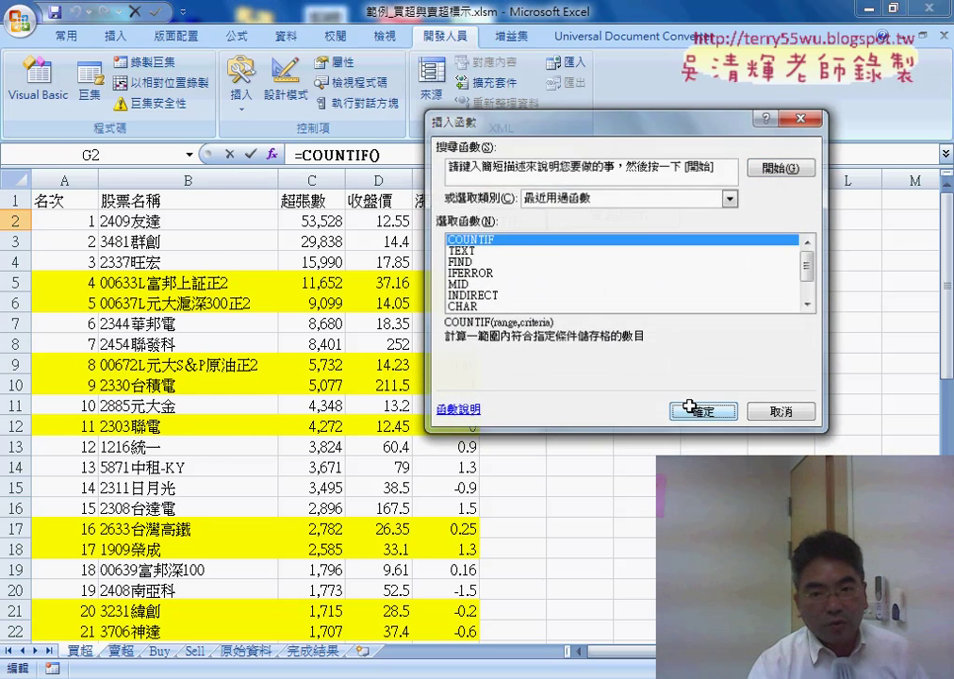
click(161, 651)
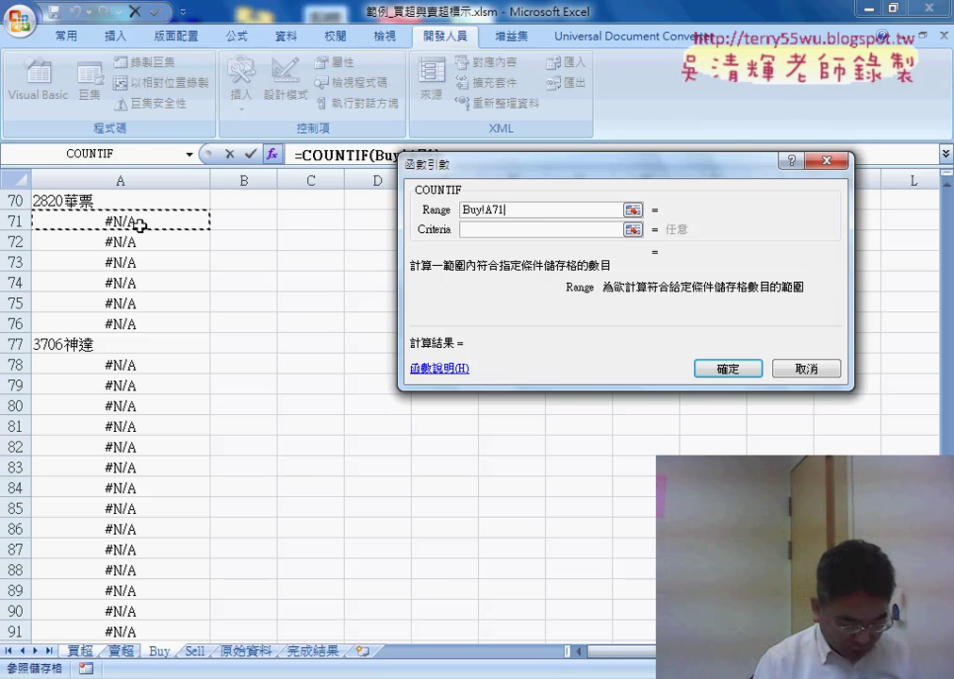
key(shift+Down)
key(shift+Down)
key(shift+Down)
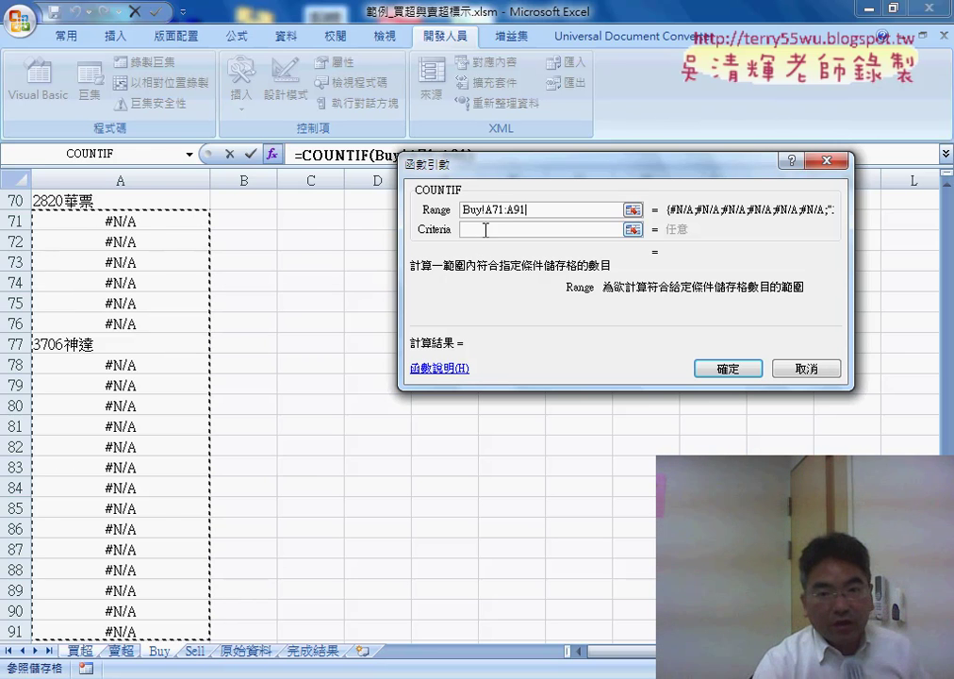
click(484, 229)
click(138, 228)
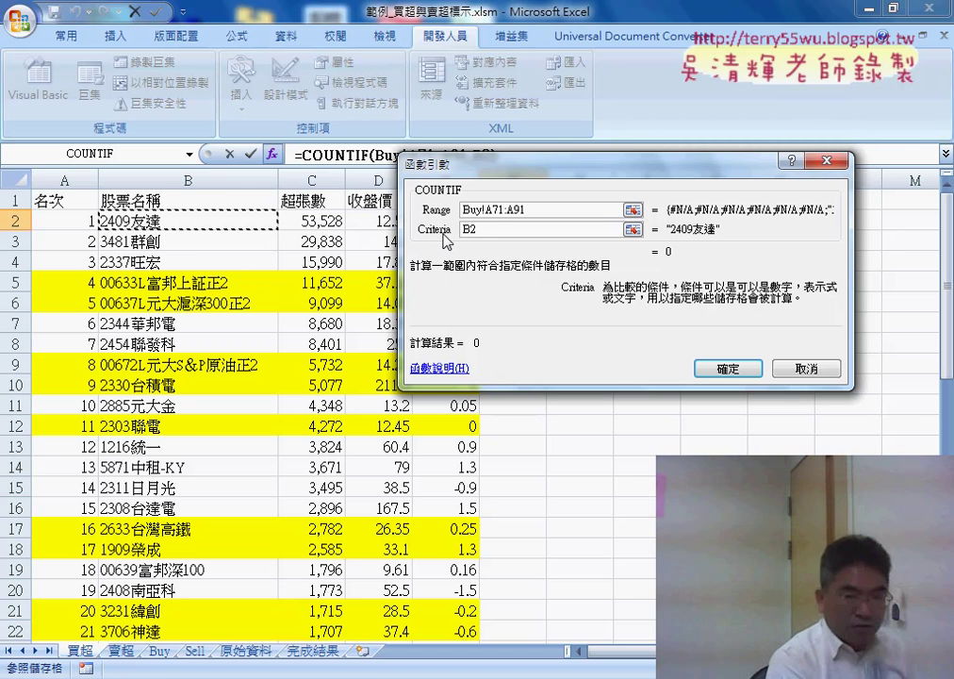
Step: Mark the B2 criteria, Buy!A71:A91 range and Buy sheet in red, then confirm the formula
drag(477, 221, 475, 223)
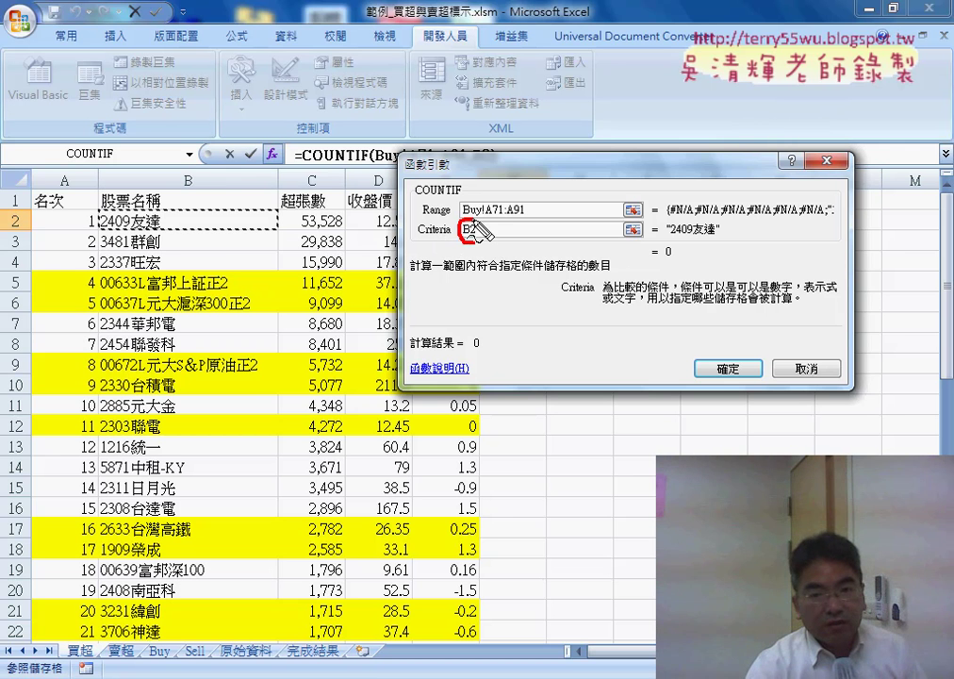
mouse_move(223, 229)
mouse_down()
mouse_move(101, 220)
mouse_move(188, 247)
mouse_up()
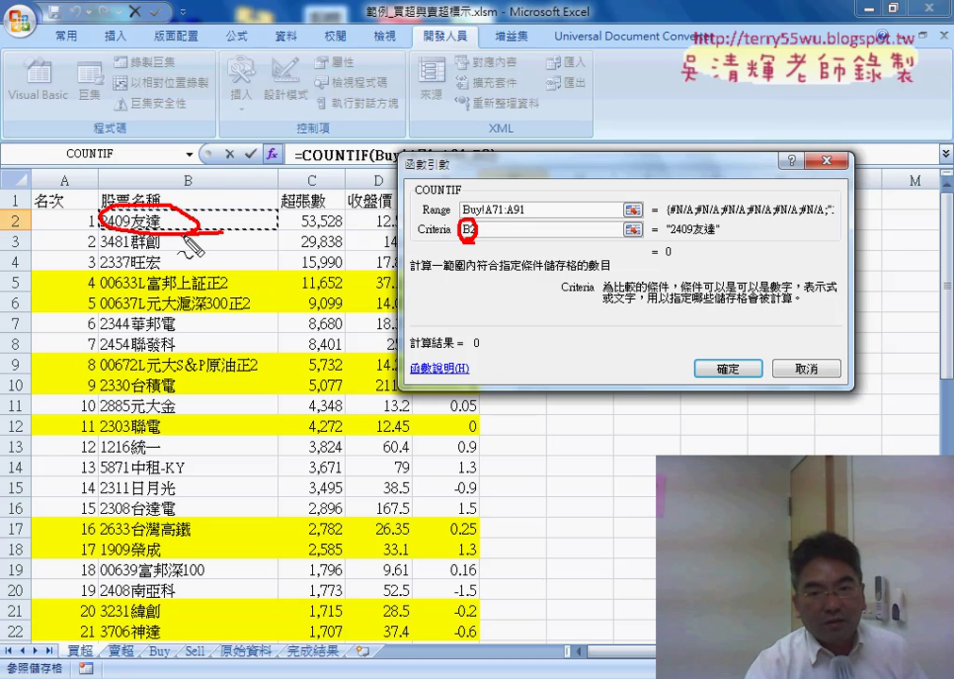
mouse_move(524, 201)
mouse_down()
mouse_move(454, 213)
mouse_move(525, 205)
mouse_up()
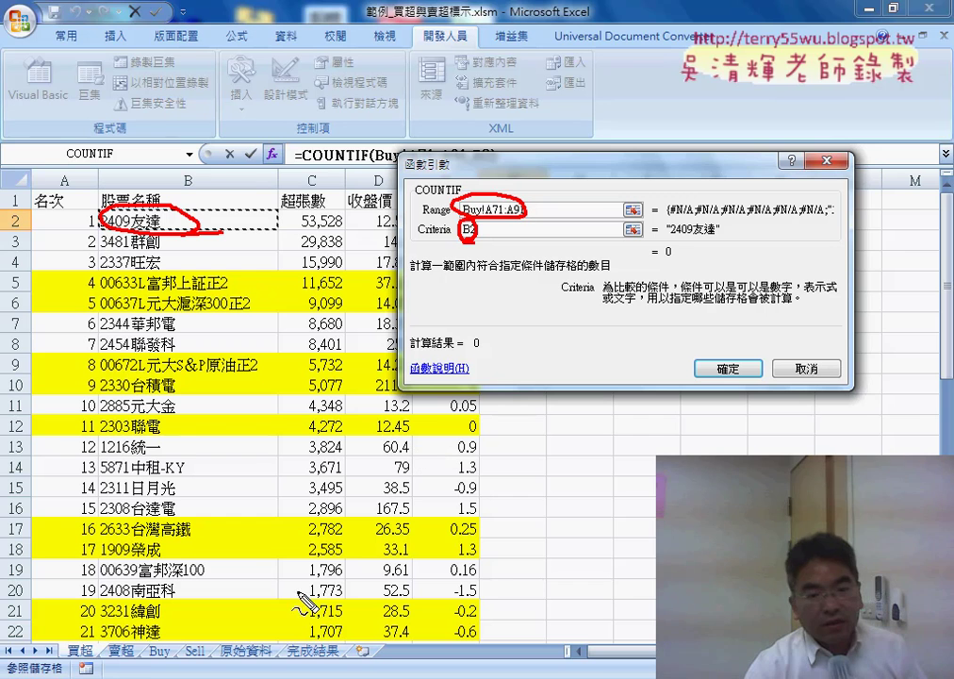
drag(151, 667, 172, 667)
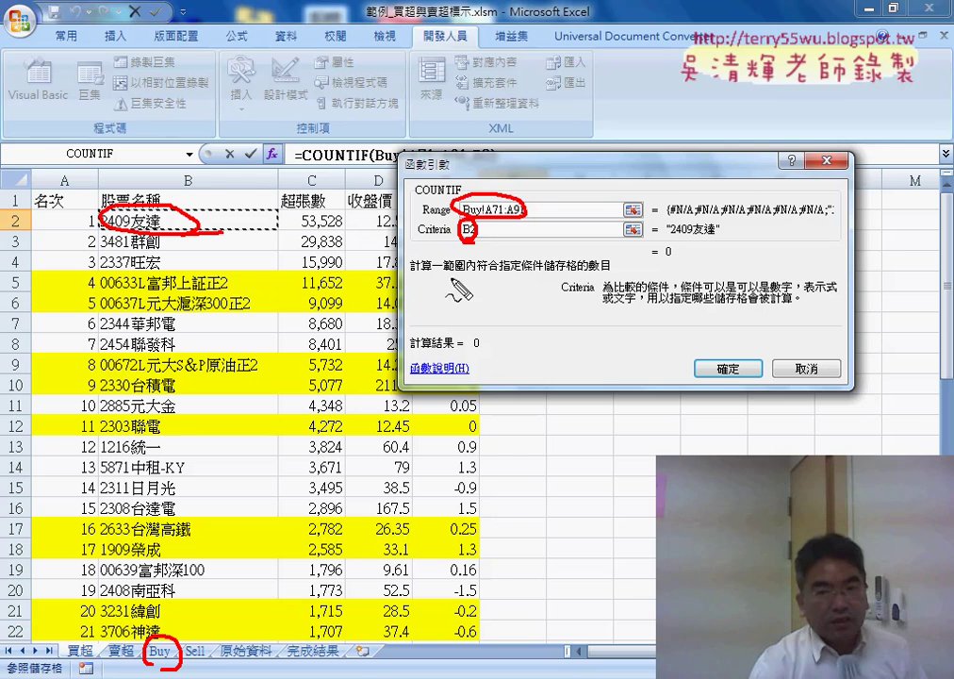
key(Escape)
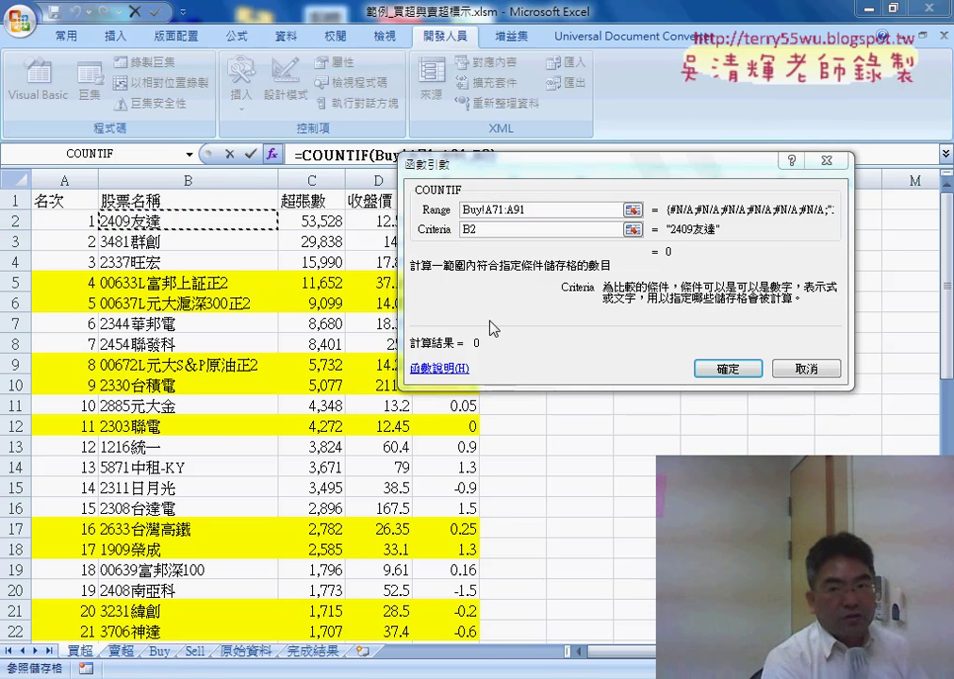
click(699, 379)
Step: Copy the G2 COUNTIF formula down column G and scroll through the results
double_click(544, 226)
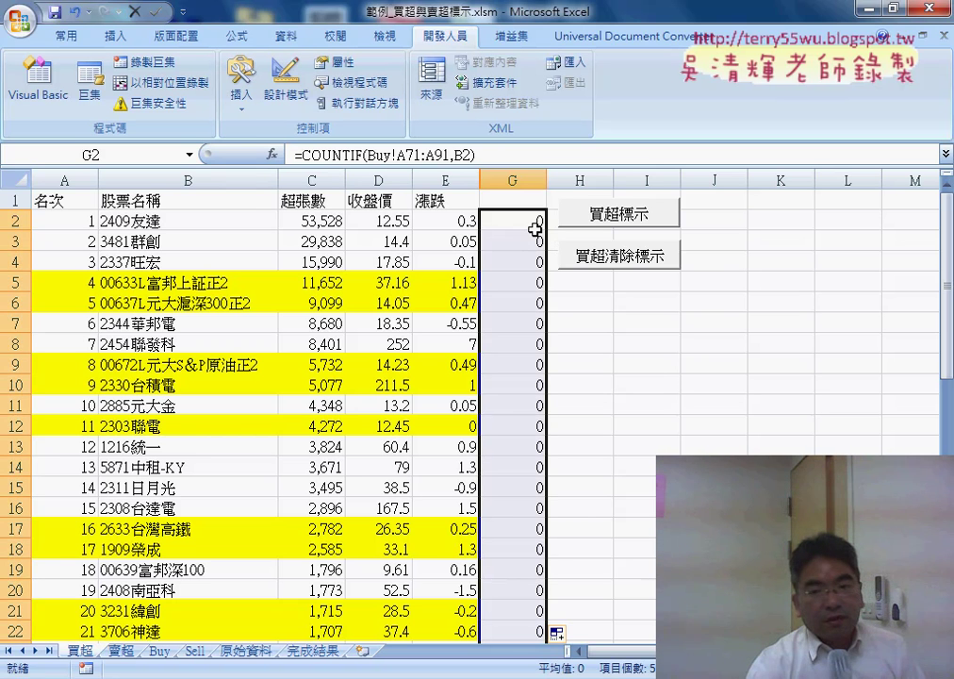
scroll(500, 519, down, 3)
scroll(500, 519, down, 4)
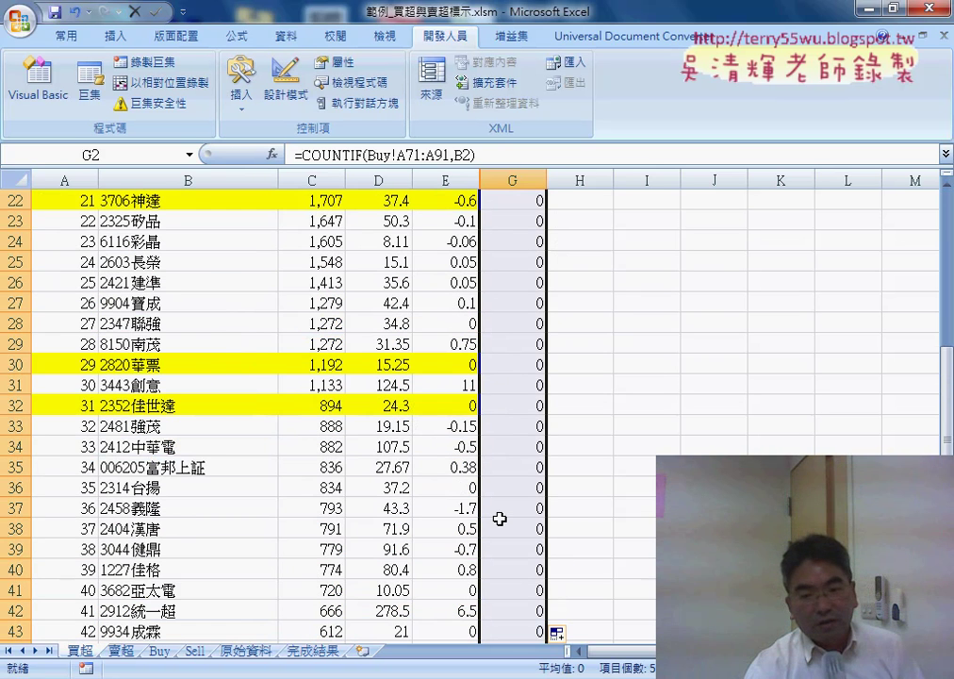
scroll(501, 519, down, 5)
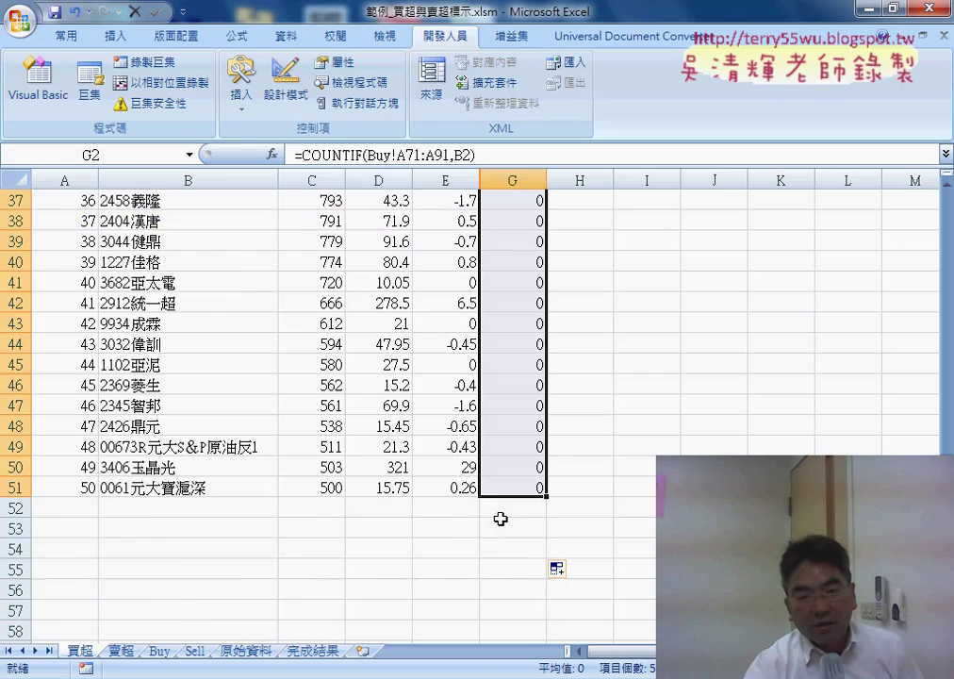
scroll(501, 519, up, 9)
scroll(501, 518, up, 3)
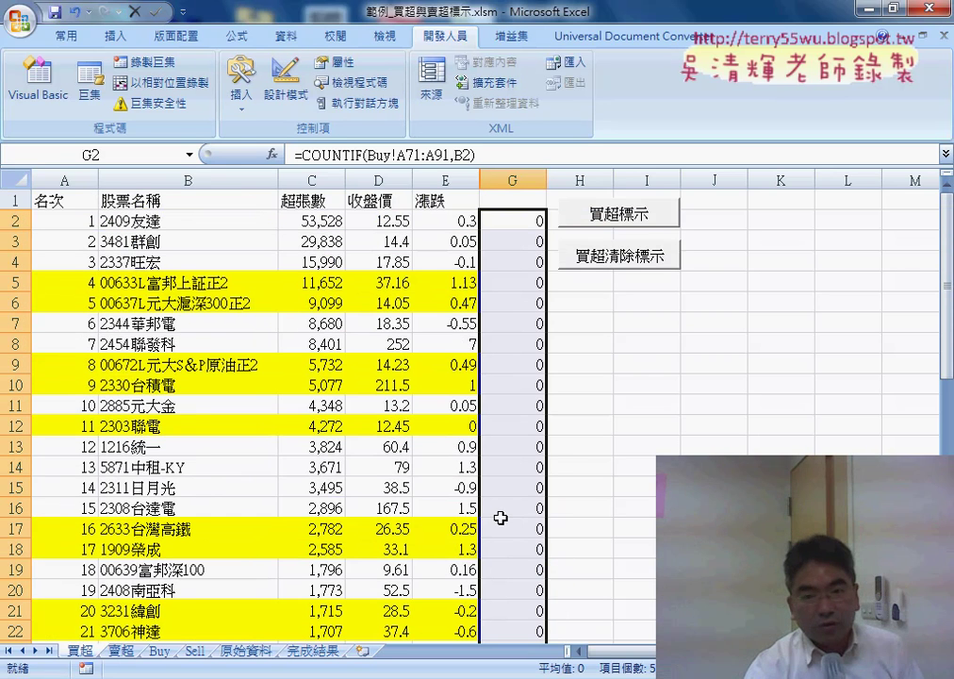
Step: Change G2's COUNTIF range to Buy!A2:A91 and fill it down column G
click(527, 221)
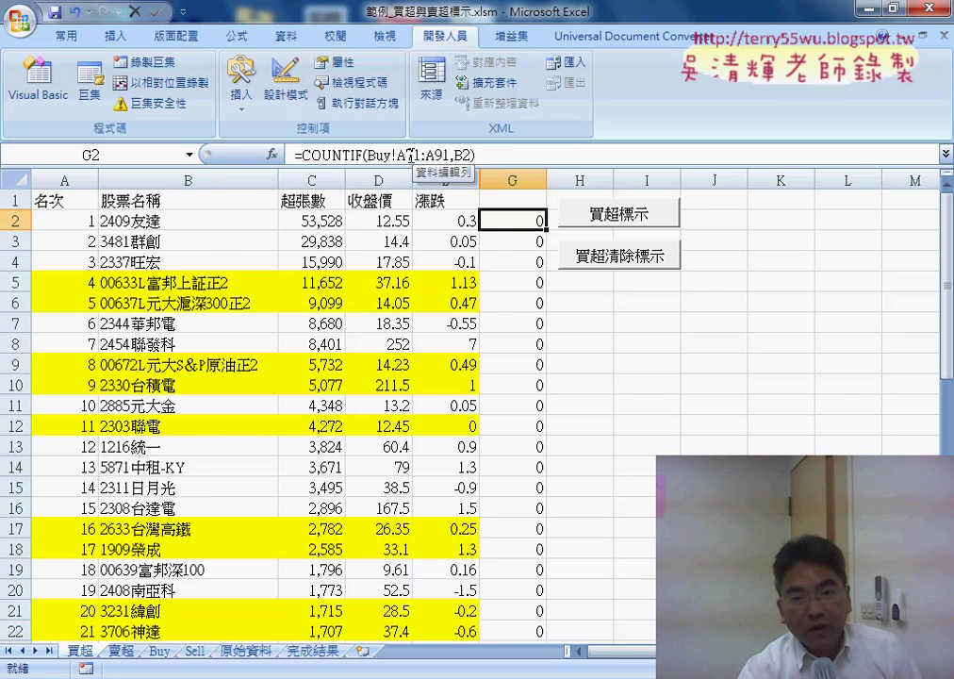
click(351, 155)
click(272, 154)
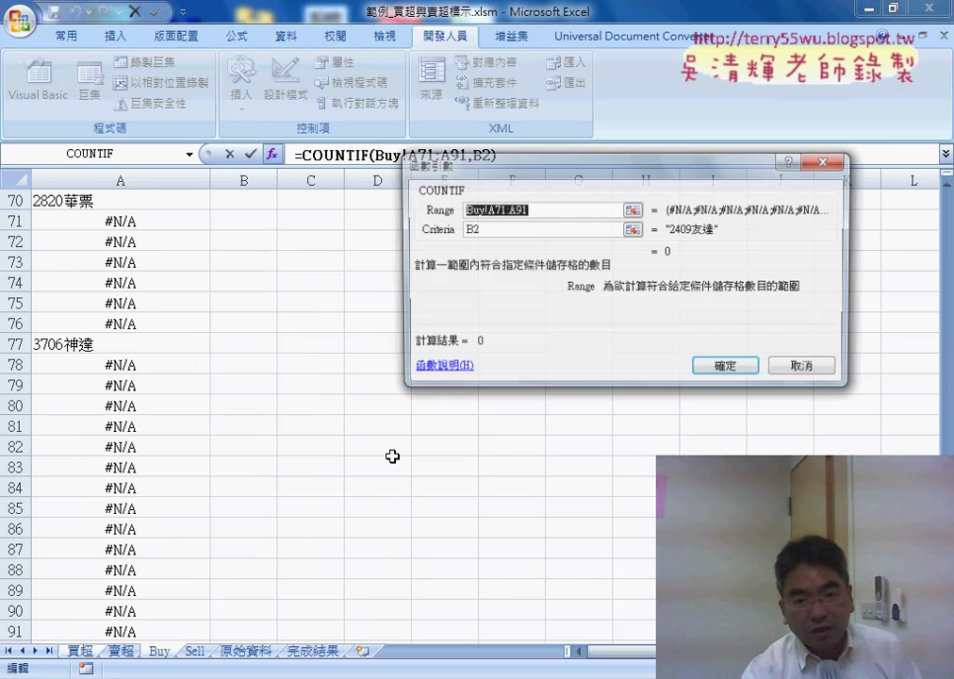
scroll(164, 323, up, 4)
scroll(164, 323, up, 9)
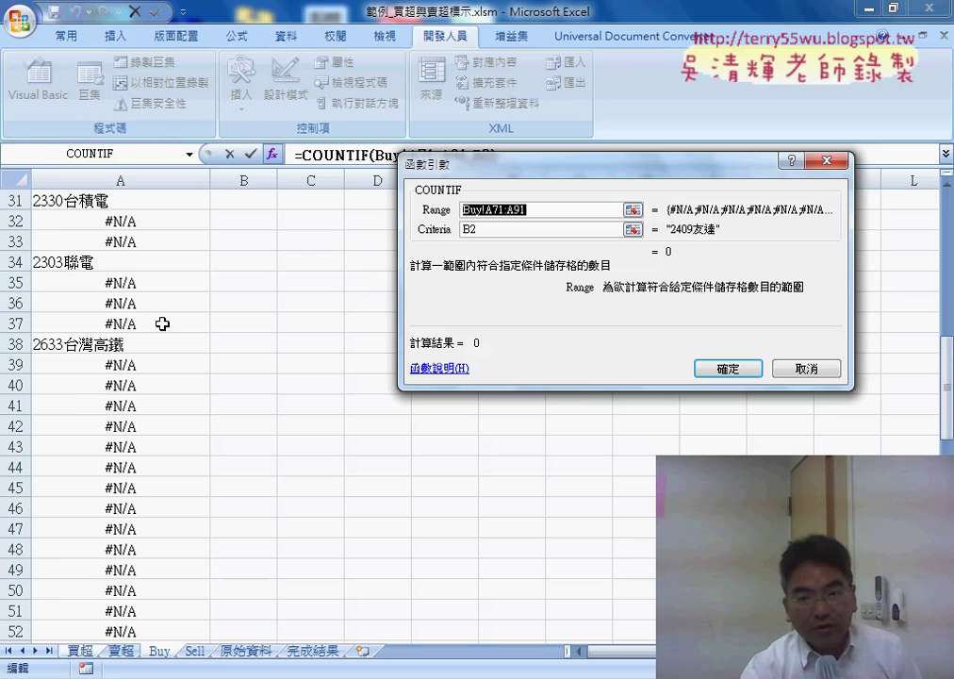
scroll(162, 324, up, 10)
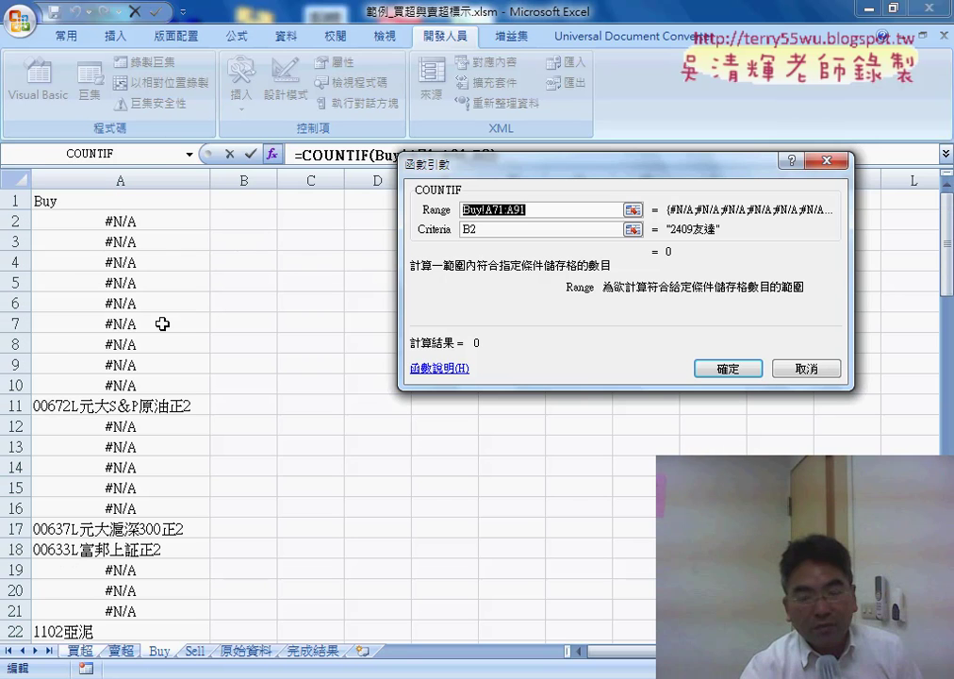
click(137, 224)
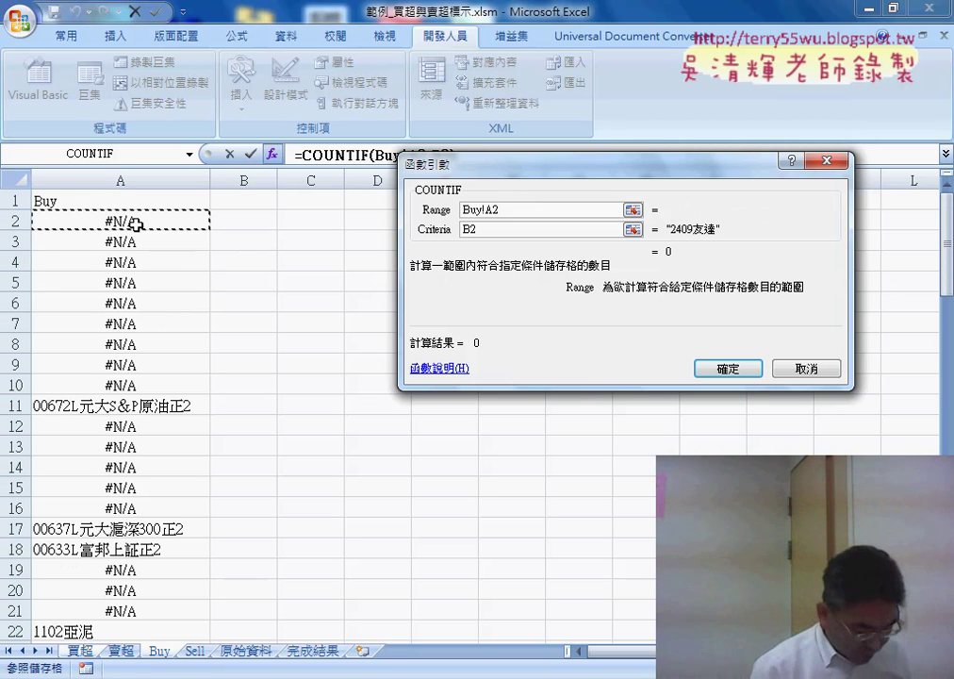
key(ctrl+shift+Down)
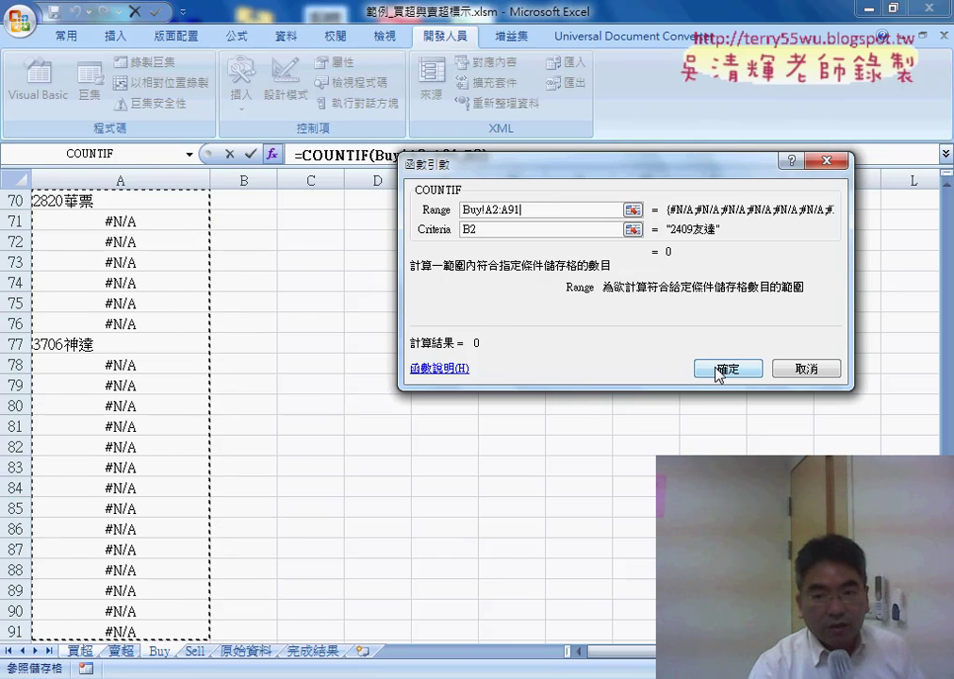
click(718, 372)
double_click(545, 229)
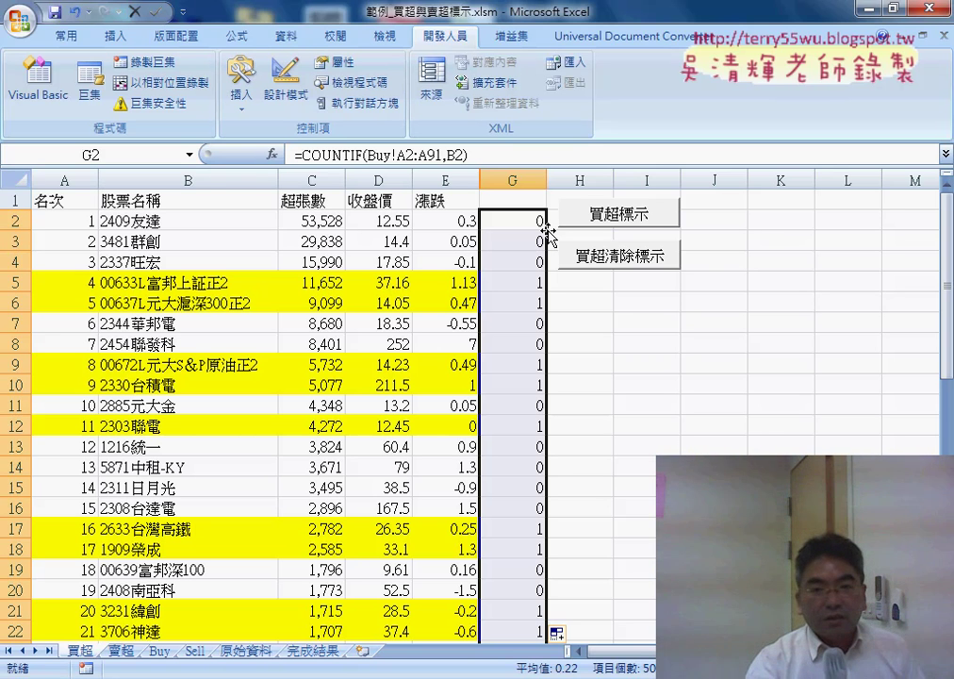
Step: Filter column G to show only the 11 stocks with 1, then remove the filter
click(509, 200)
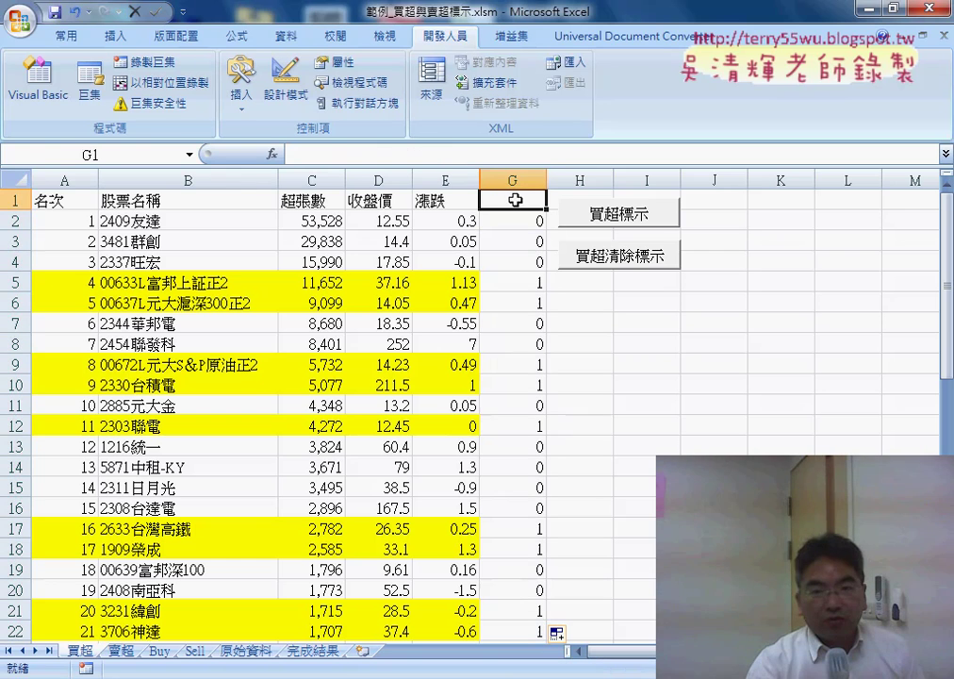
click(288, 36)
click(408, 85)
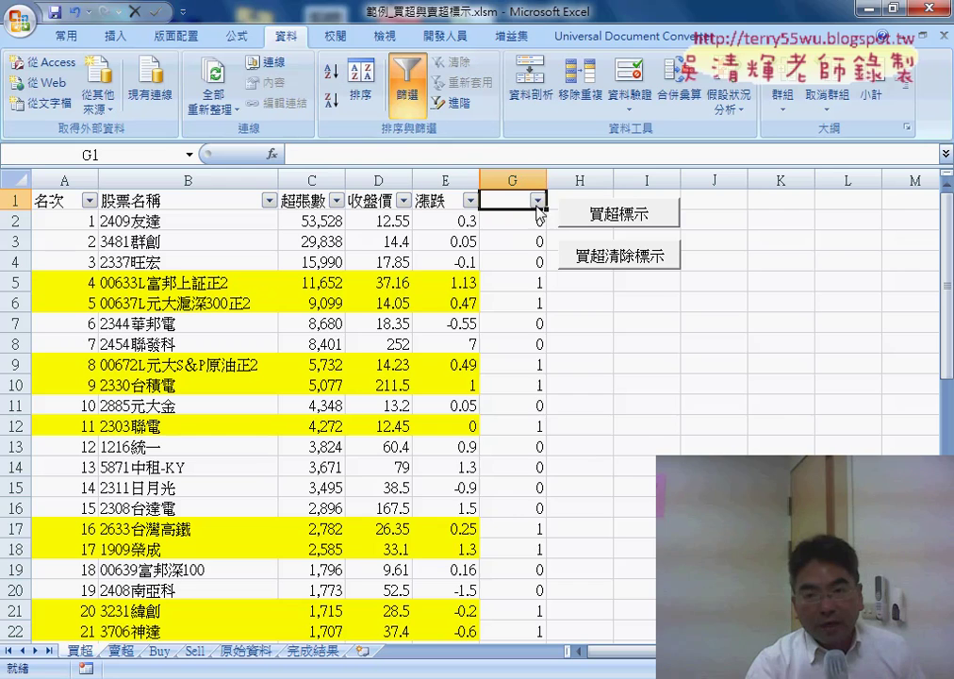
click(536, 200)
click(389, 371)
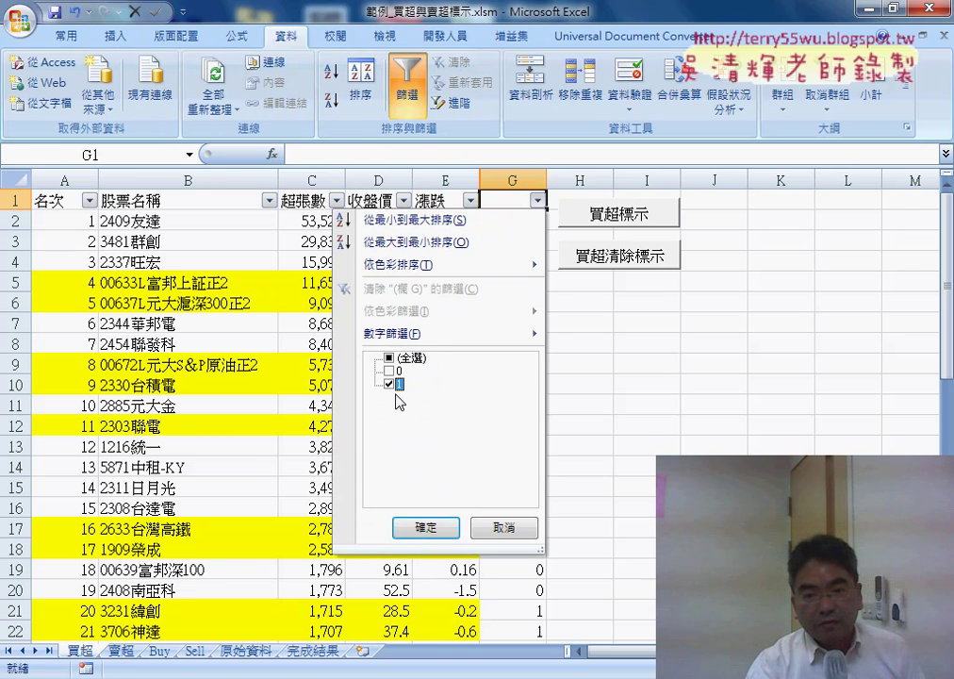
click(426, 527)
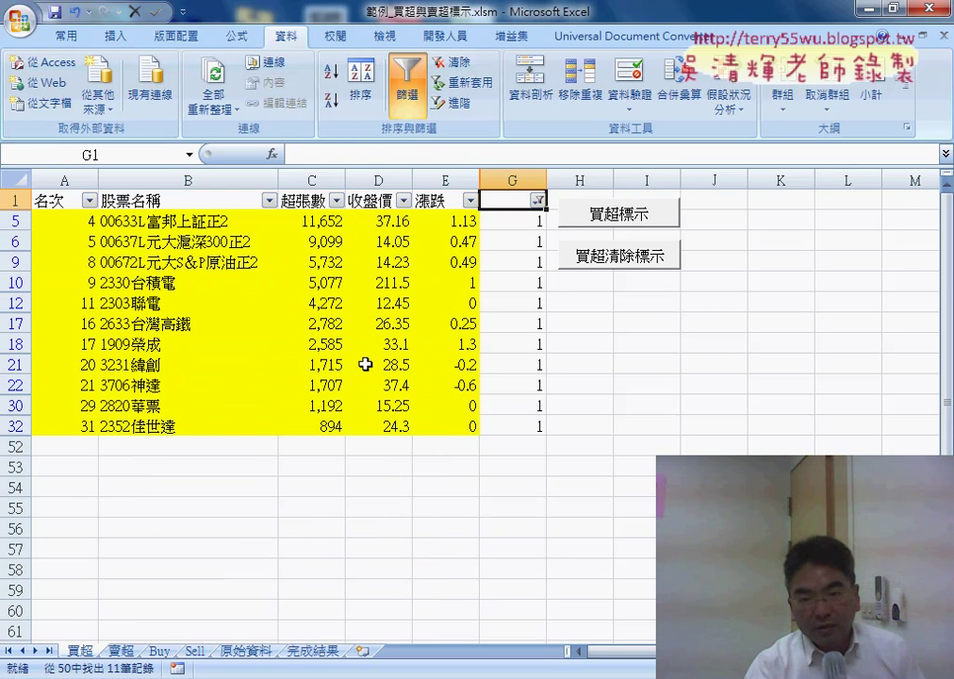
click(407, 94)
click(513, 179)
Step: Delete column G's COUNTIF values, then run 買超清除標示 and 買超標示 to redo the yellow highlights
right_click(519, 283)
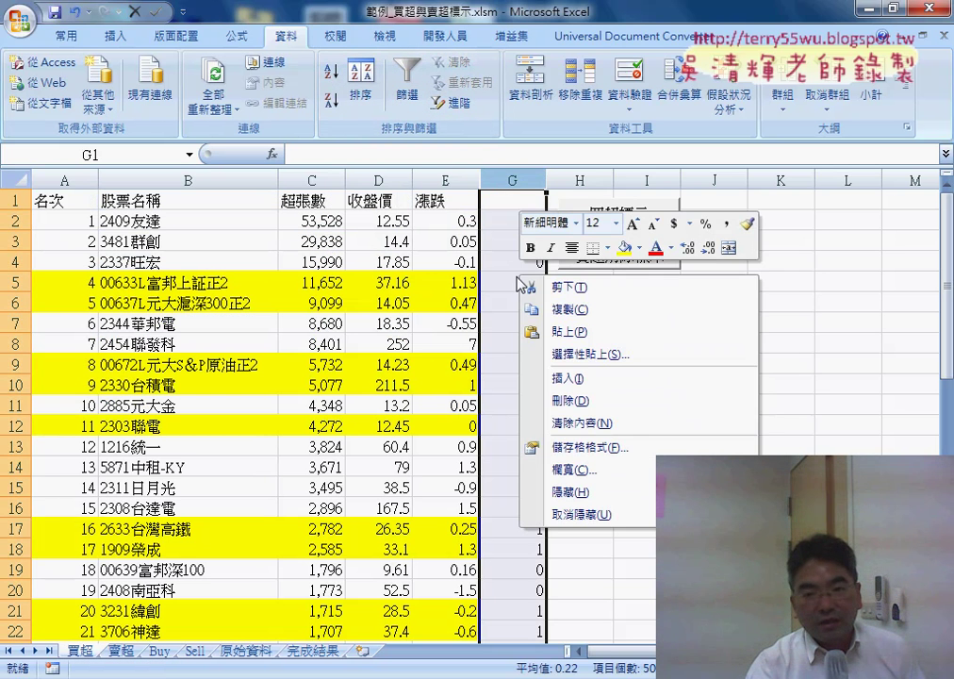
click(558, 401)
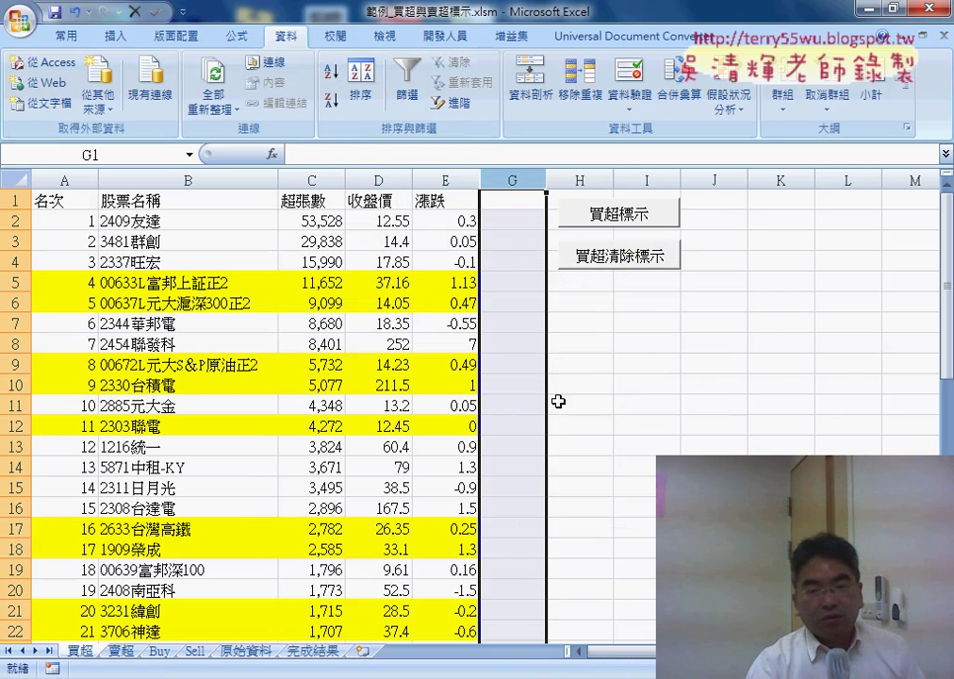
click(641, 337)
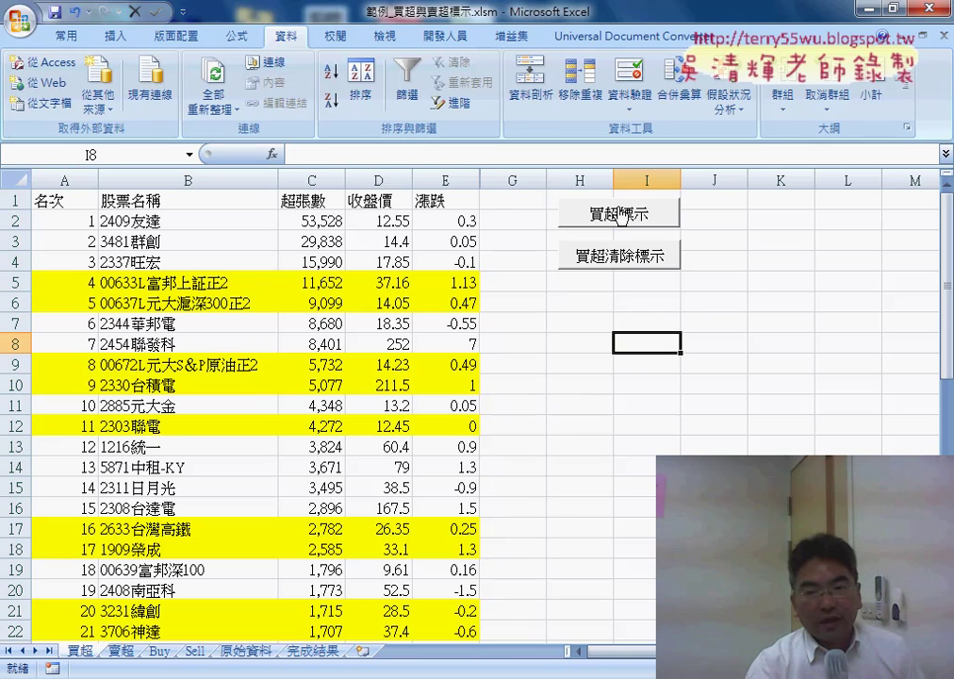
click(623, 264)
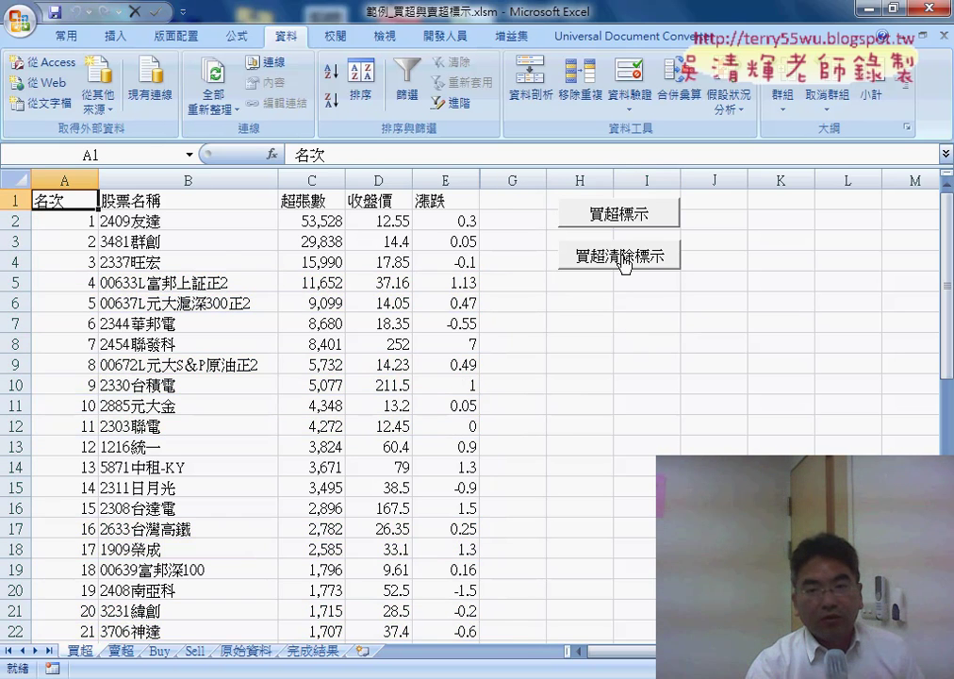
click(619, 215)
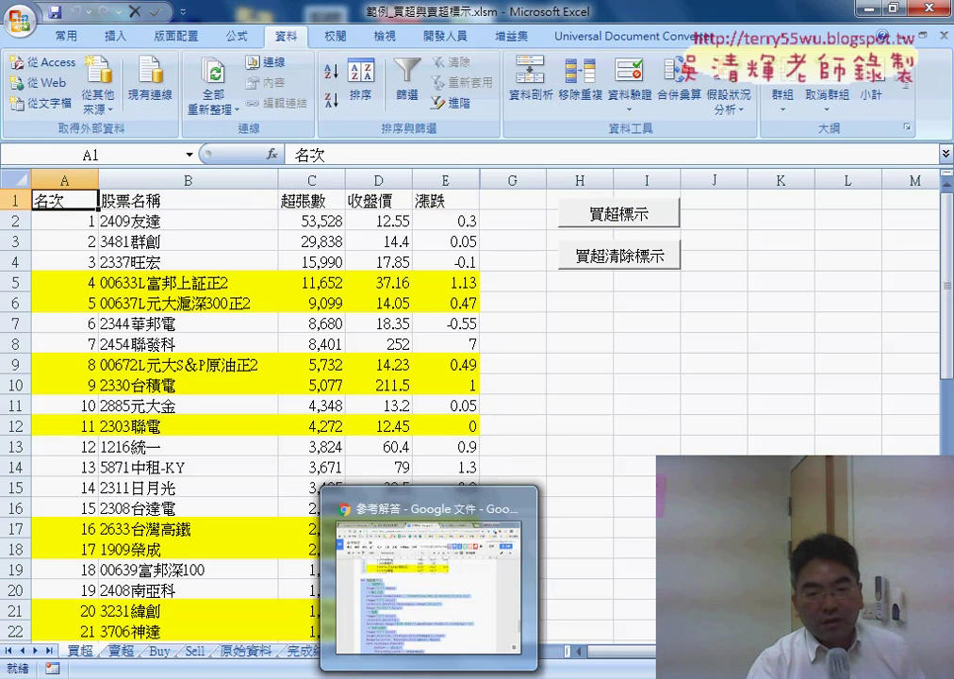
Step: In the 參考解答 document, highlight COUNTIF in the problem heading
click(437, 603)
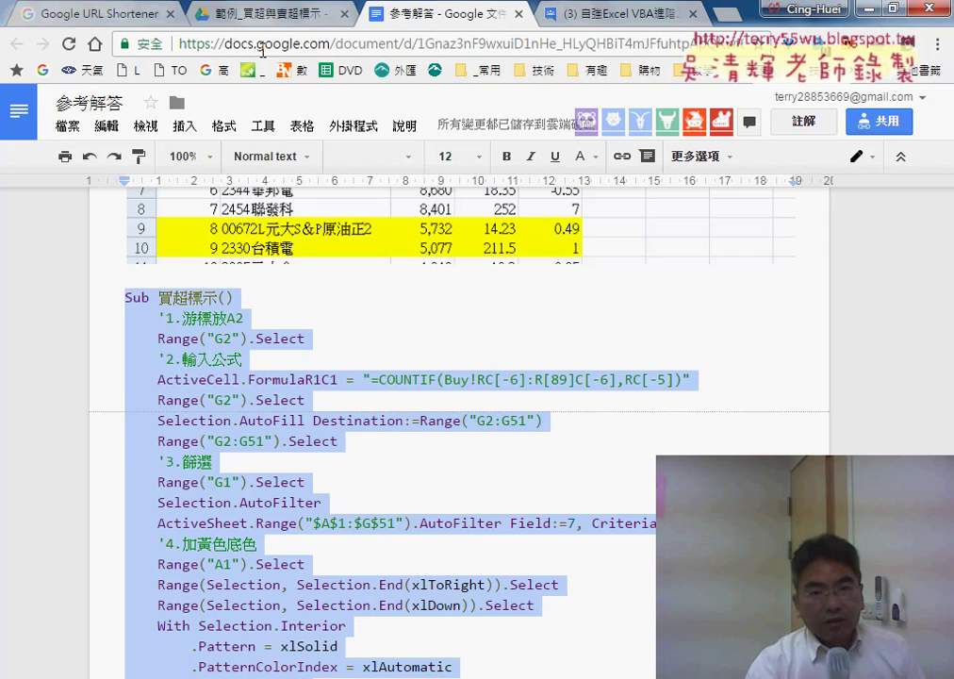
click(259, 16)
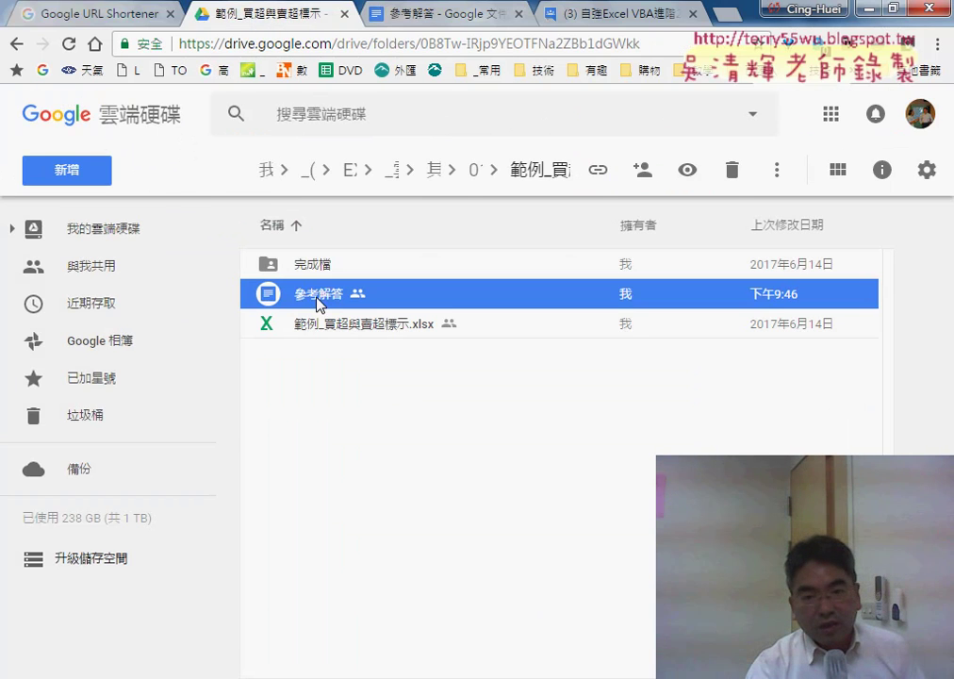
click(396, 14)
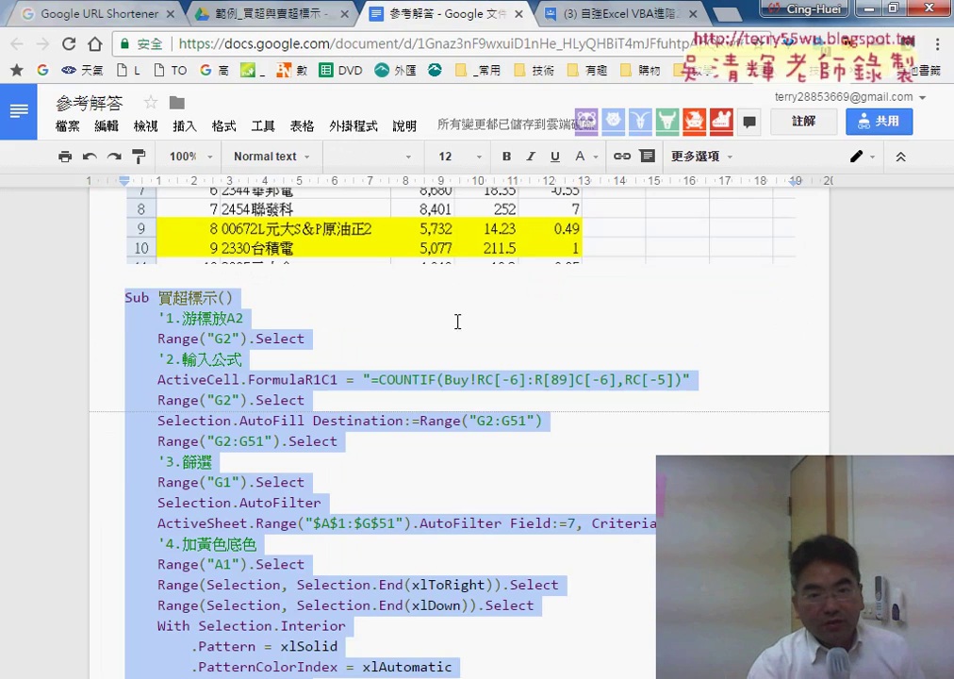
scroll(457, 322, up, 5)
scroll(458, 321, up, 5)
scroll(457, 321, up, 5)
scroll(459, 319, up, 3)
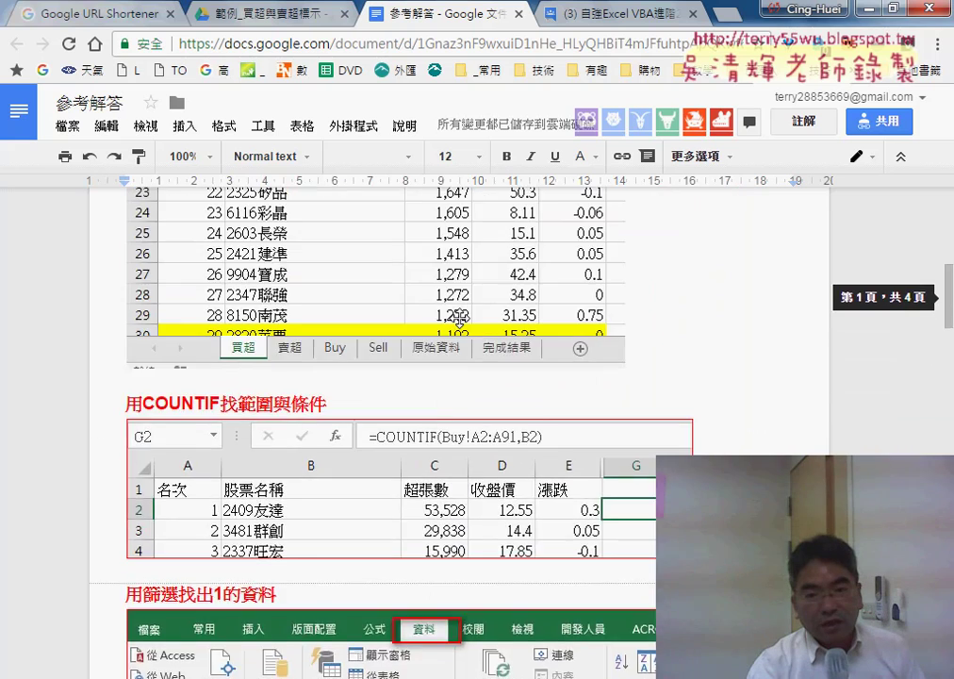
scroll(459, 320, up, 5)
scroll(424, 292, up, 2)
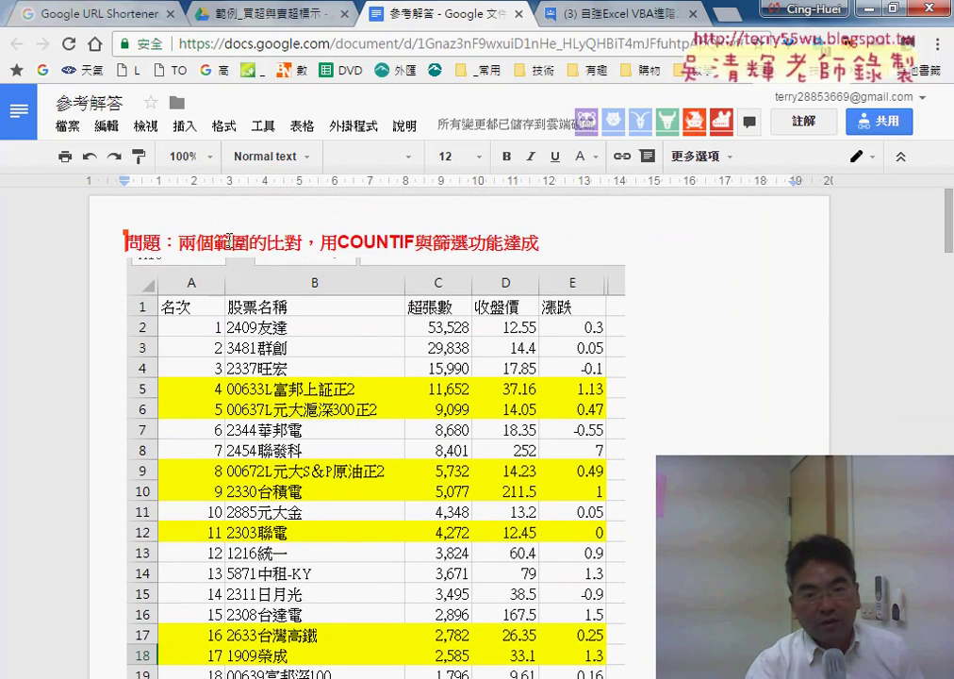
drag(178, 243, 415, 243)
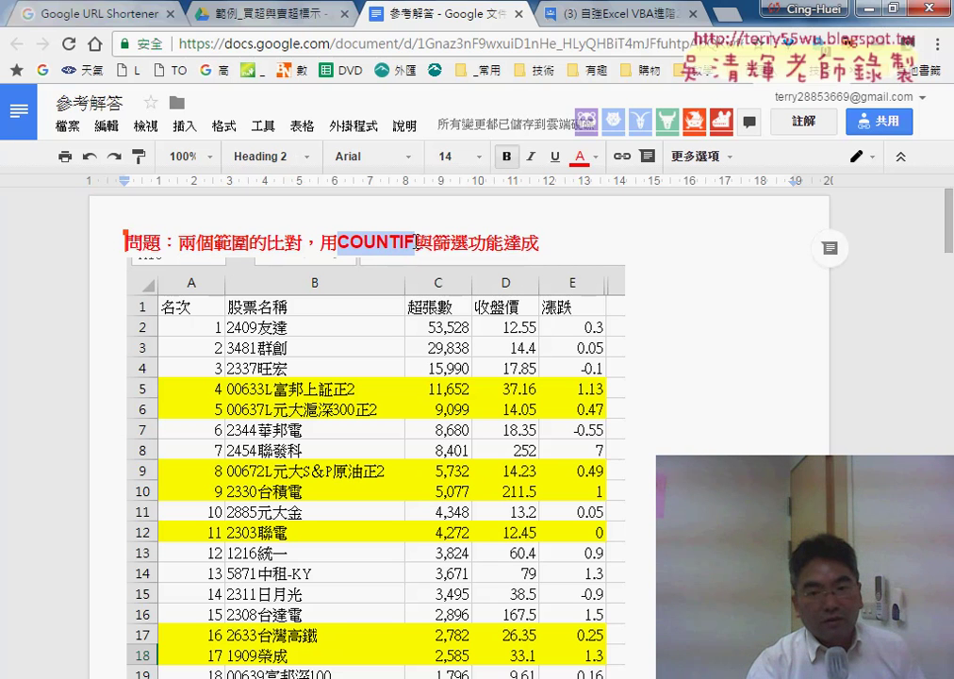
Step: Scroll down to the VBA code, then go back to the Google Drive folder
scroll(415, 244, down, 5)
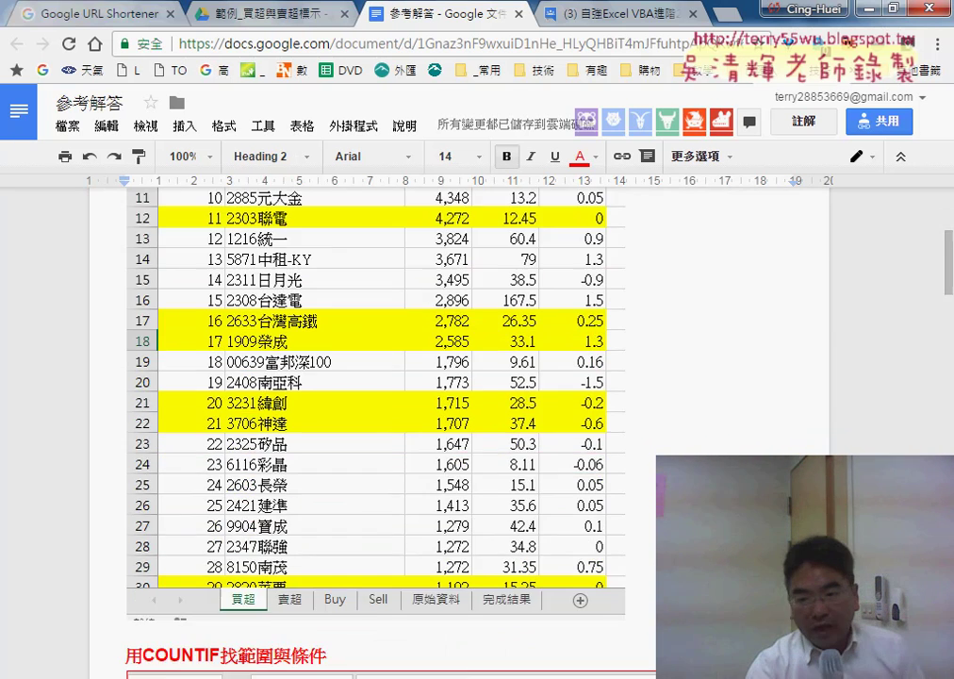
scroll(394, 395, down, 6)
scroll(492, 431, down, 1)
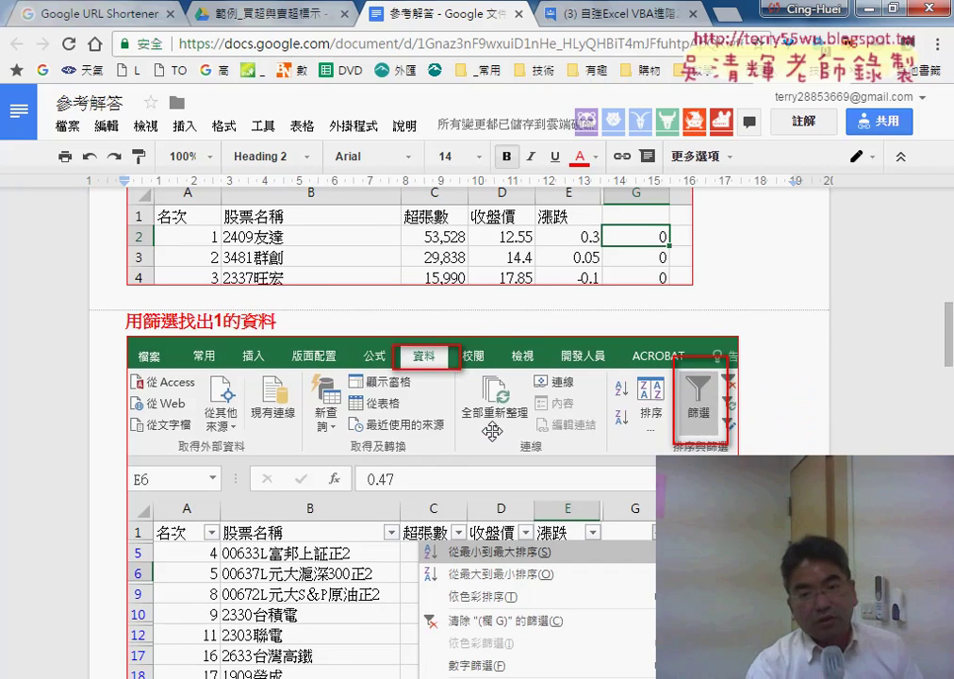
scroll(492, 431, down, 6)
scroll(490, 433, down, 5)
scroll(484, 439, down, 4)
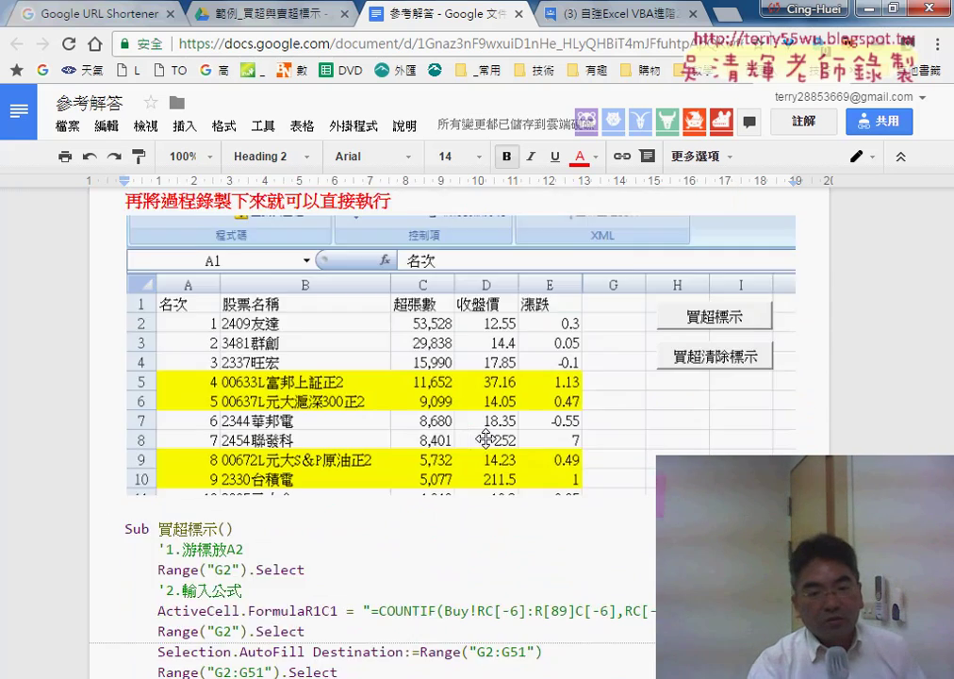
scroll(485, 439, down, 3)
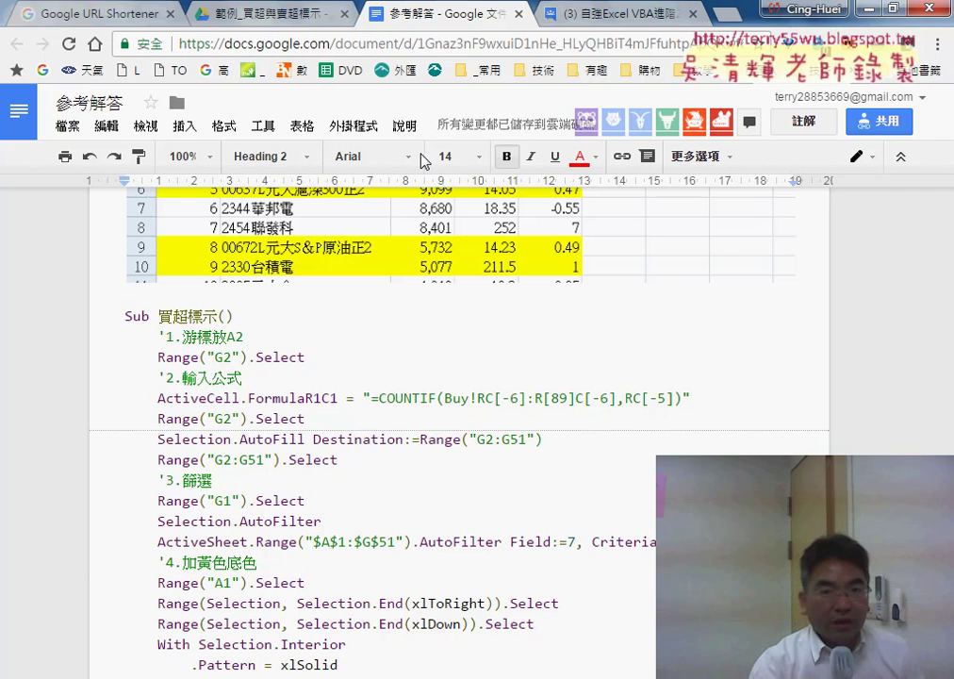
click(244, 15)
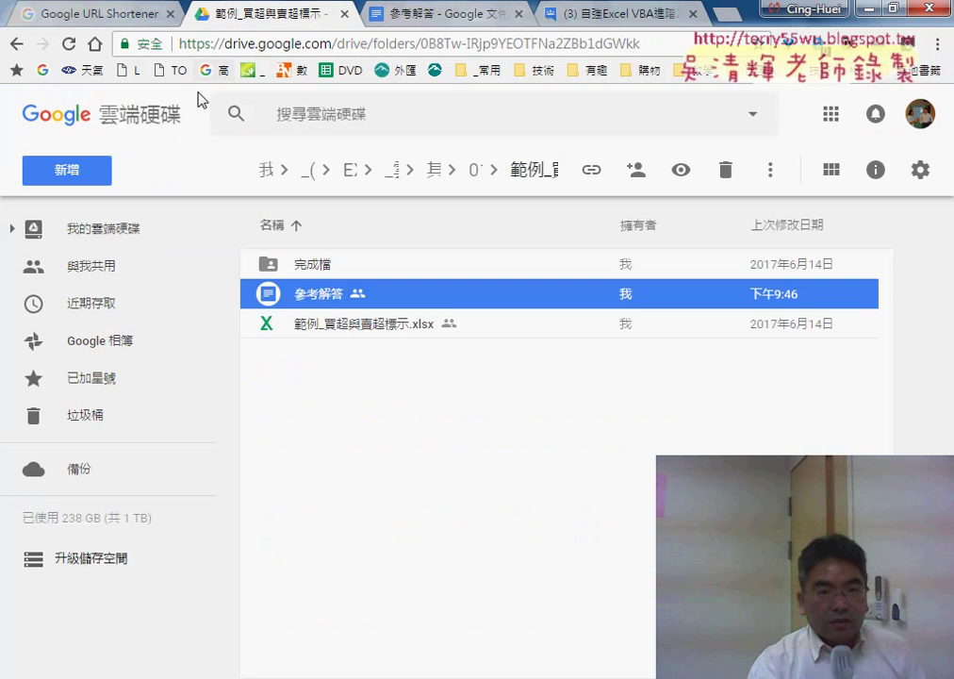
Step: Browse into the 範例_比較變小標示 folder and preview its xlsx workbook
click(16, 43)
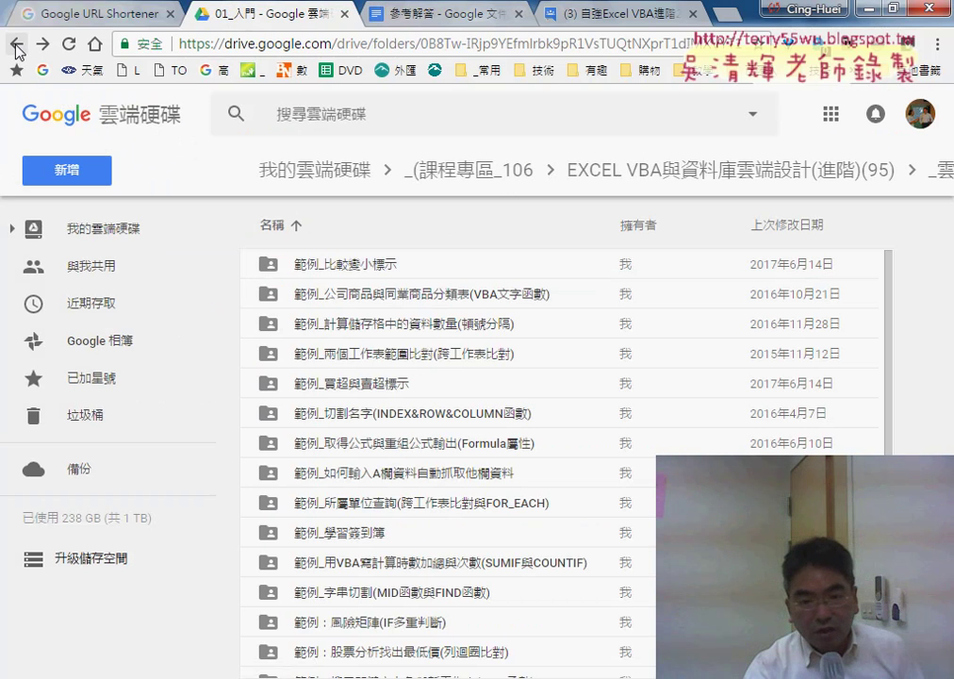
double_click(370, 267)
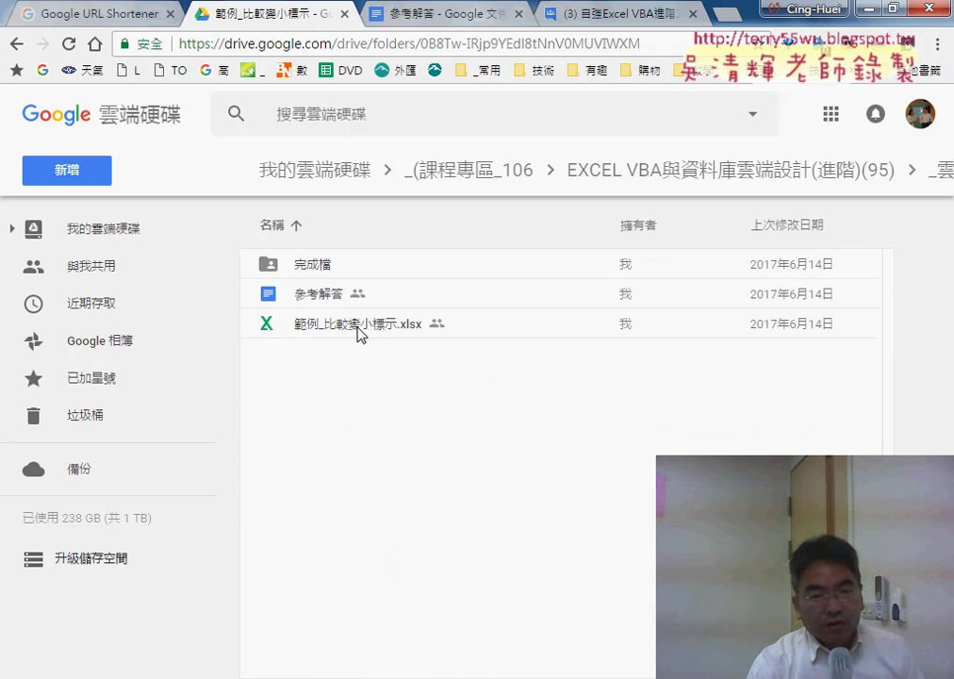
double_click(361, 333)
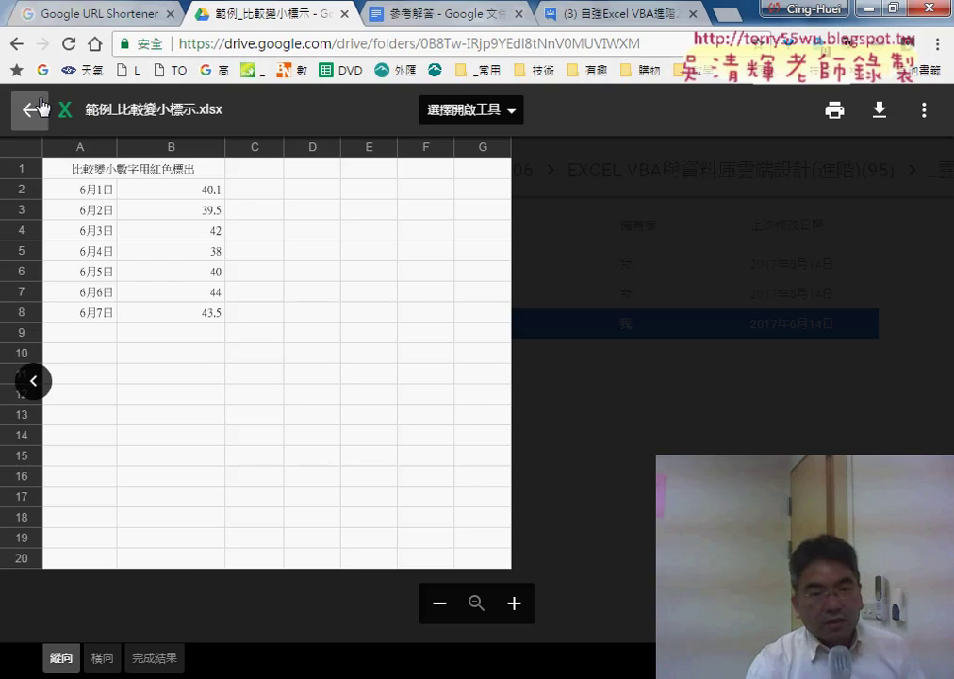
click(38, 109)
click(16, 44)
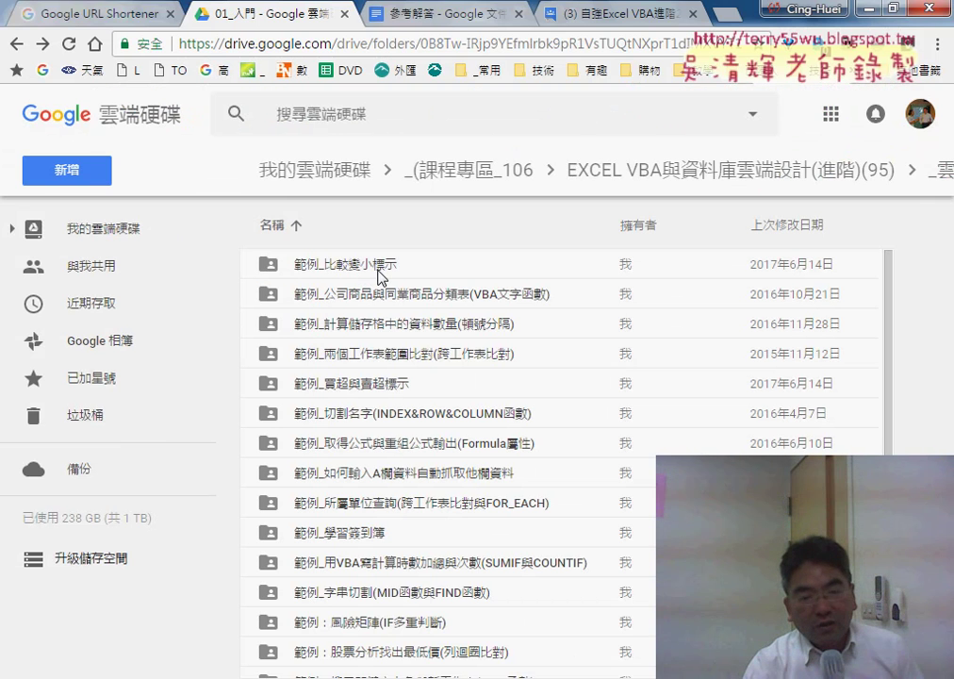
Step: Download 範例_比較變小標示.xlsx, save it and open the downloaded copy
click(370, 389)
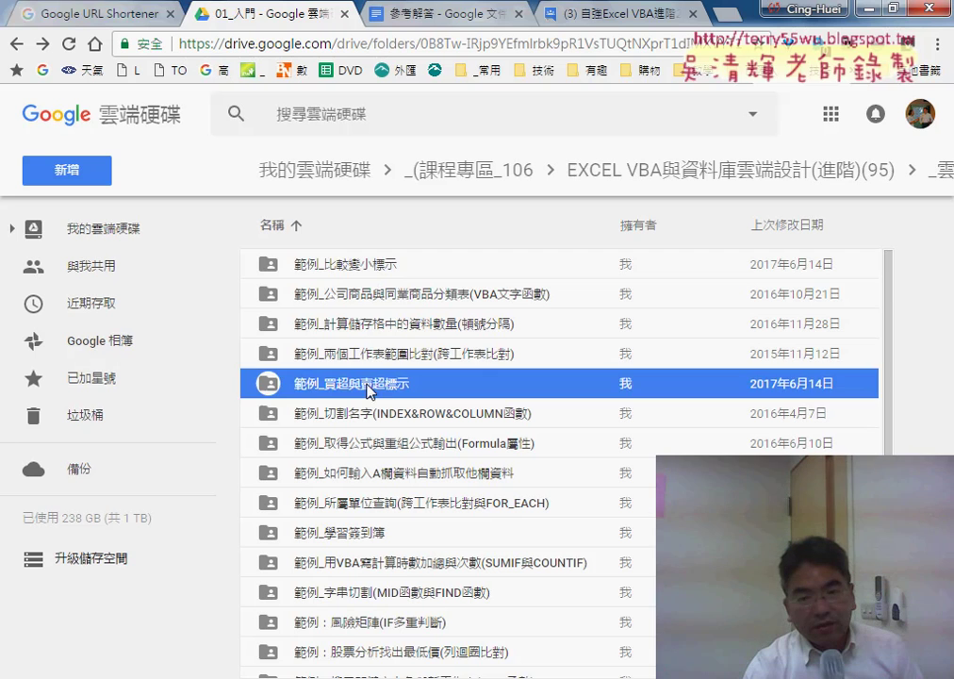
click(372, 270)
double_click(362, 268)
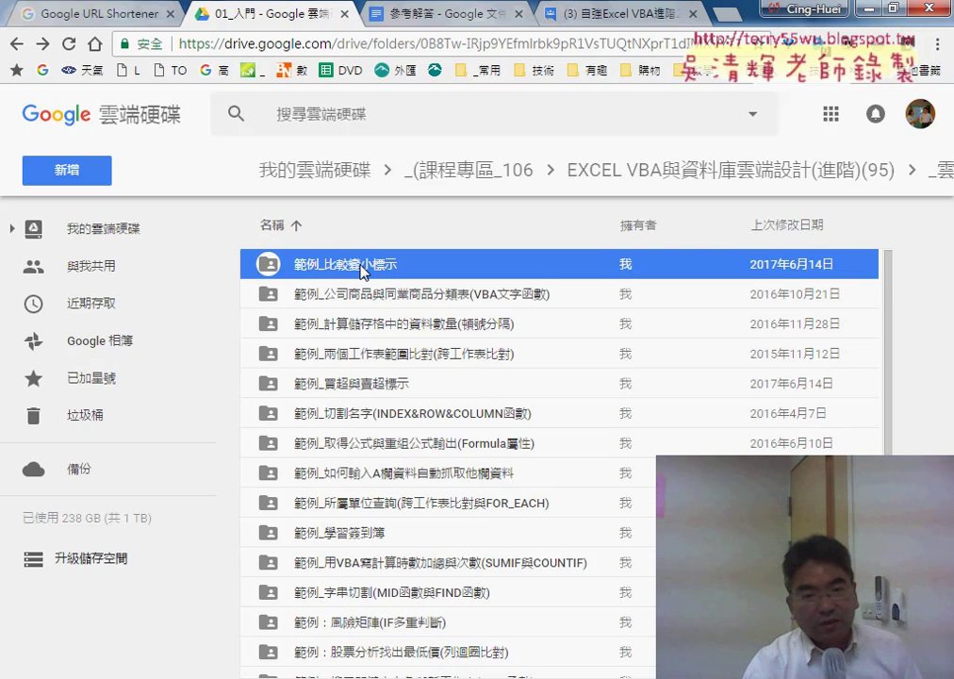
double_click(377, 326)
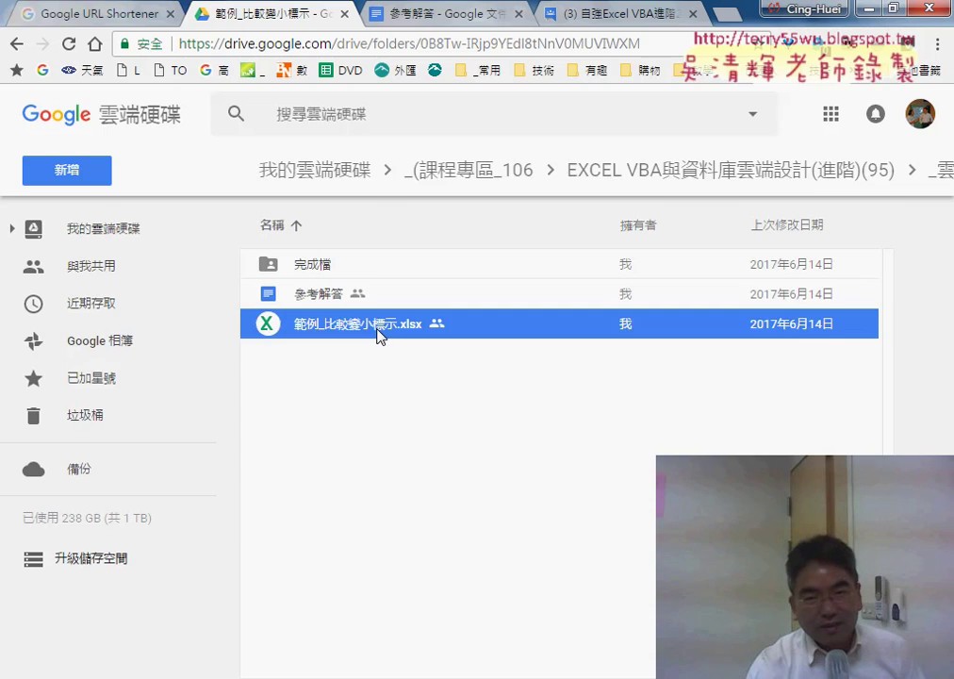
click(877, 113)
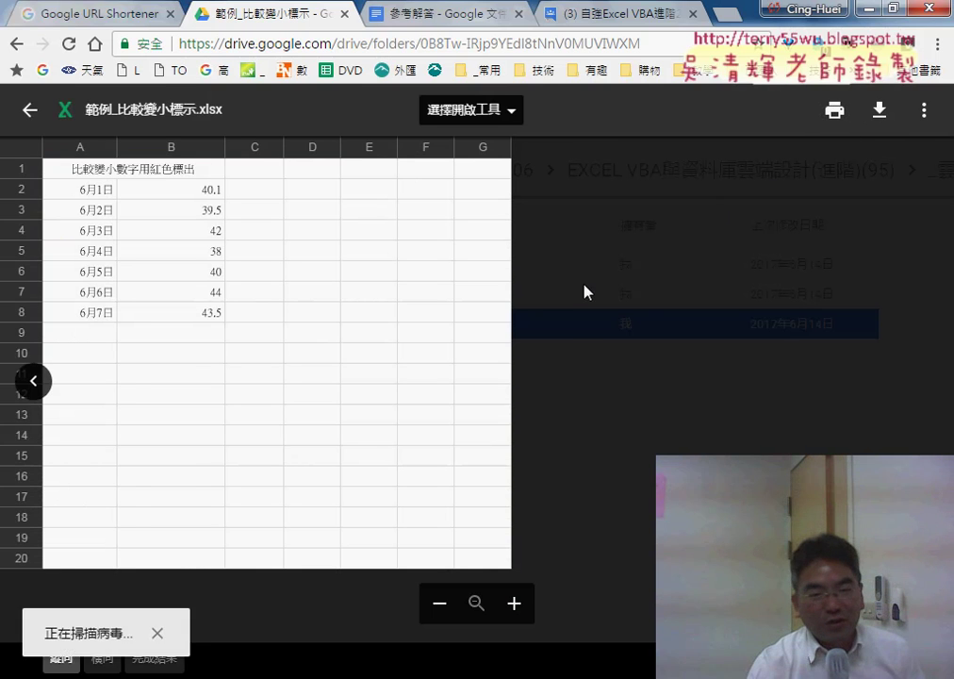
click(425, 417)
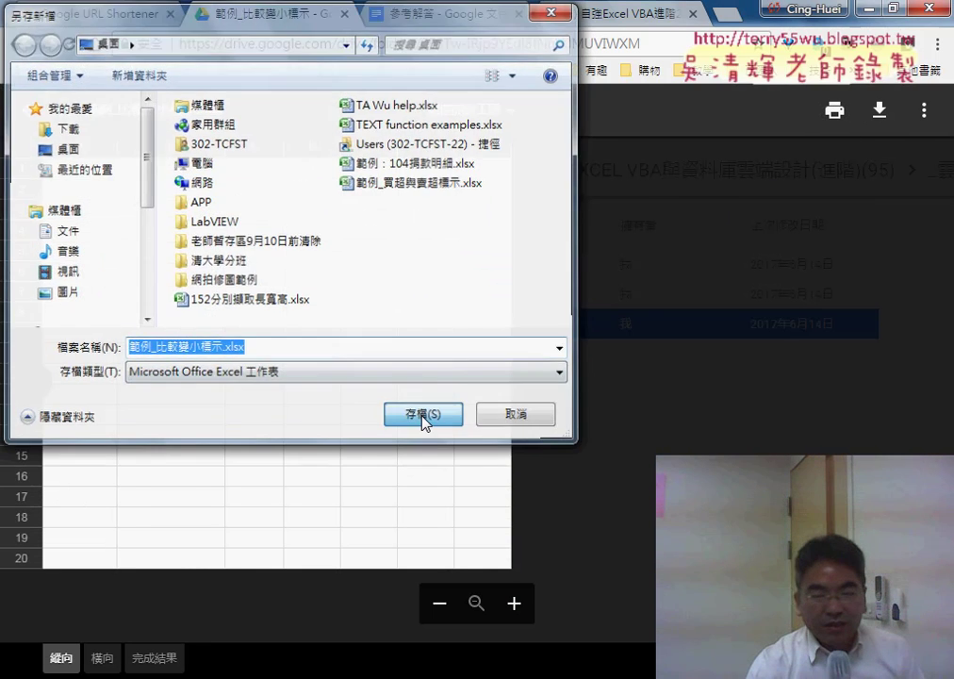
click(191, 663)
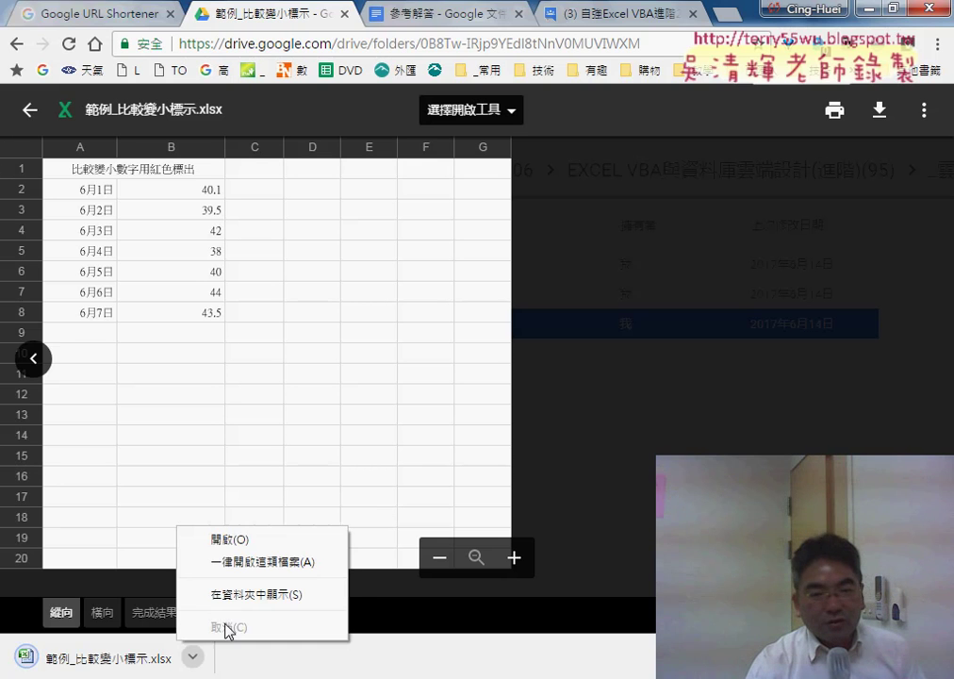
click(260, 543)
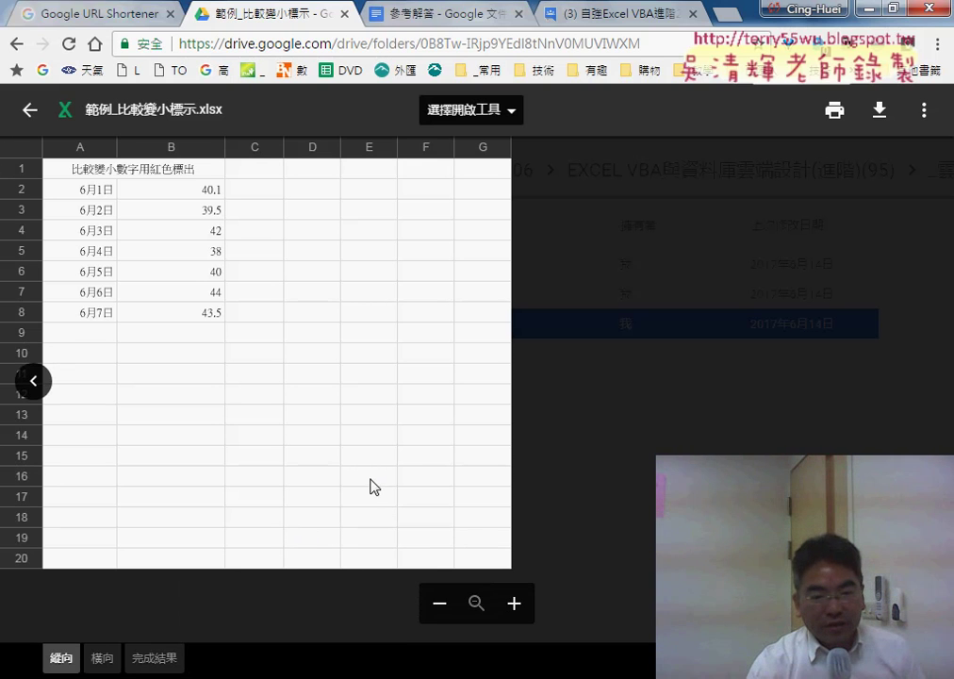
Step: Set 39.5 in B3 to red font, since it is smaller than 40.1
mouse_move(654, 609)
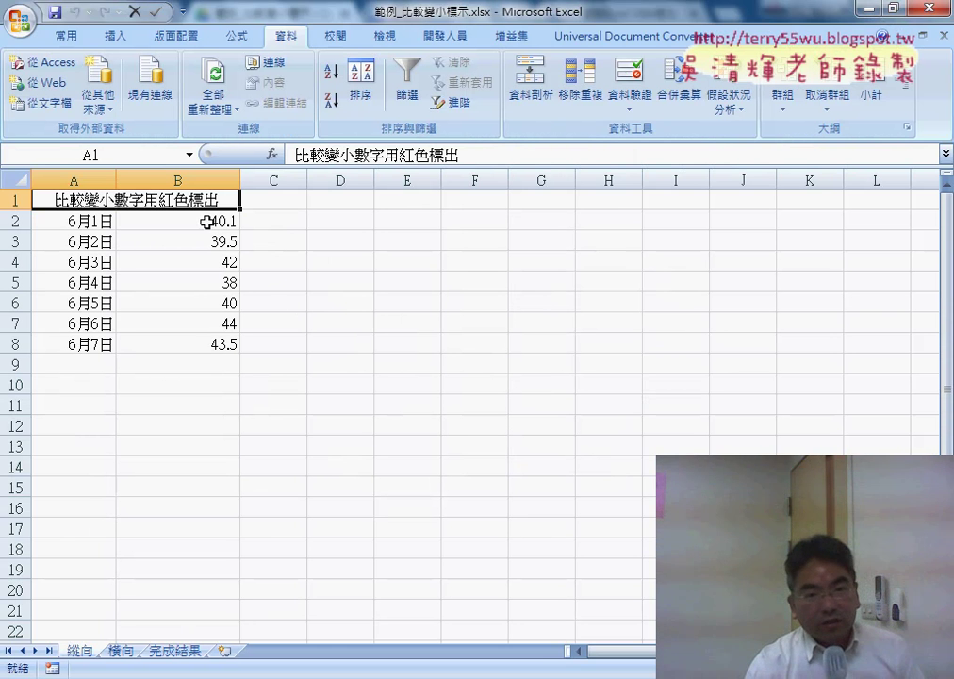
click(196, 221)
click(68, 220)
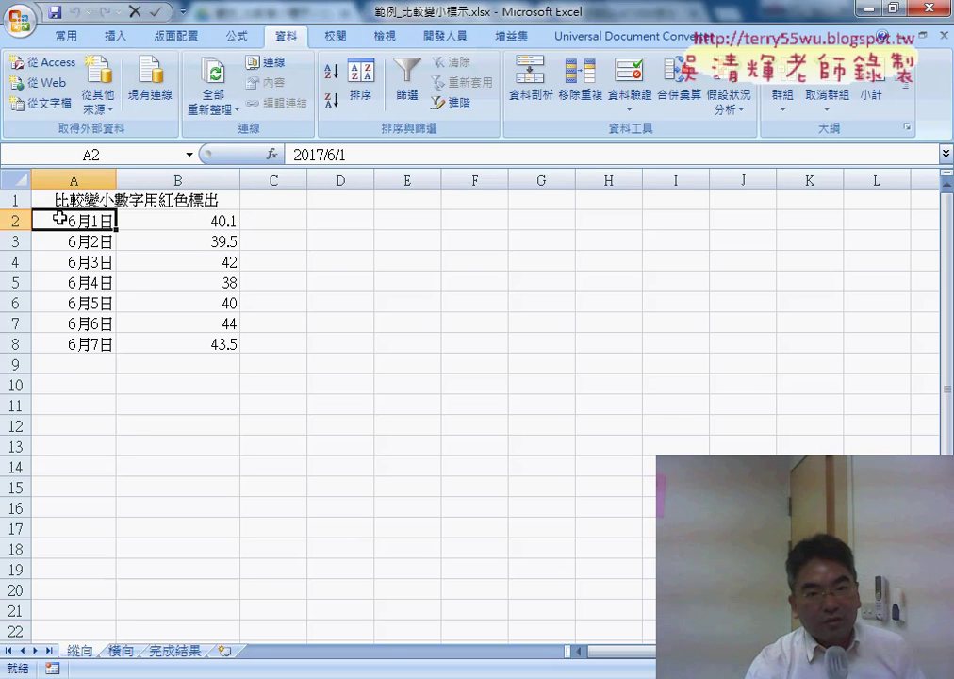
click(81, 348)
click(218, 222)
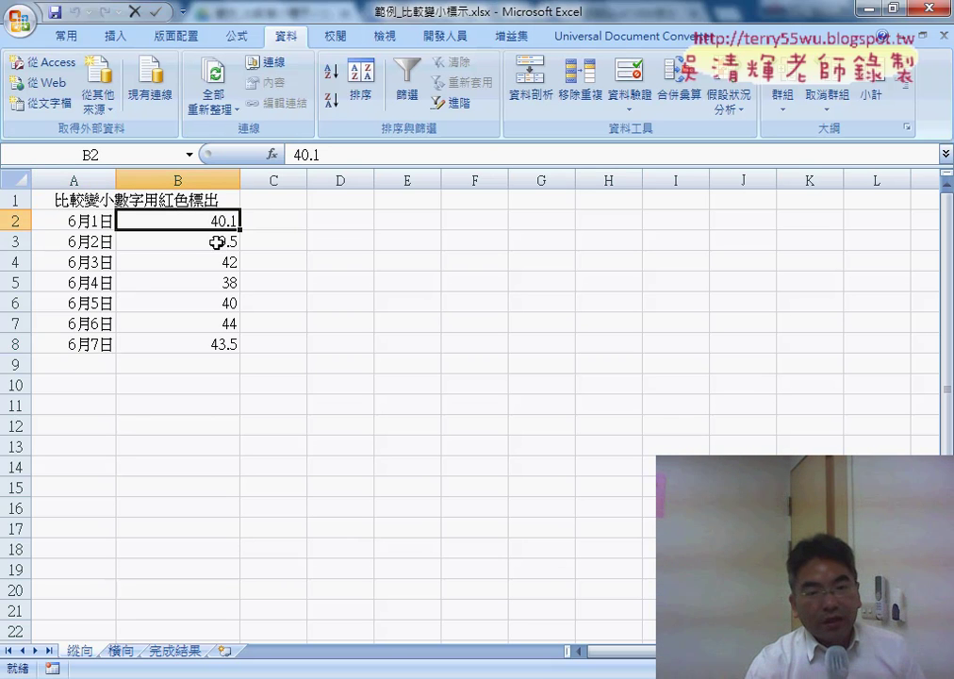
click(220, 243)
click(68, 38)
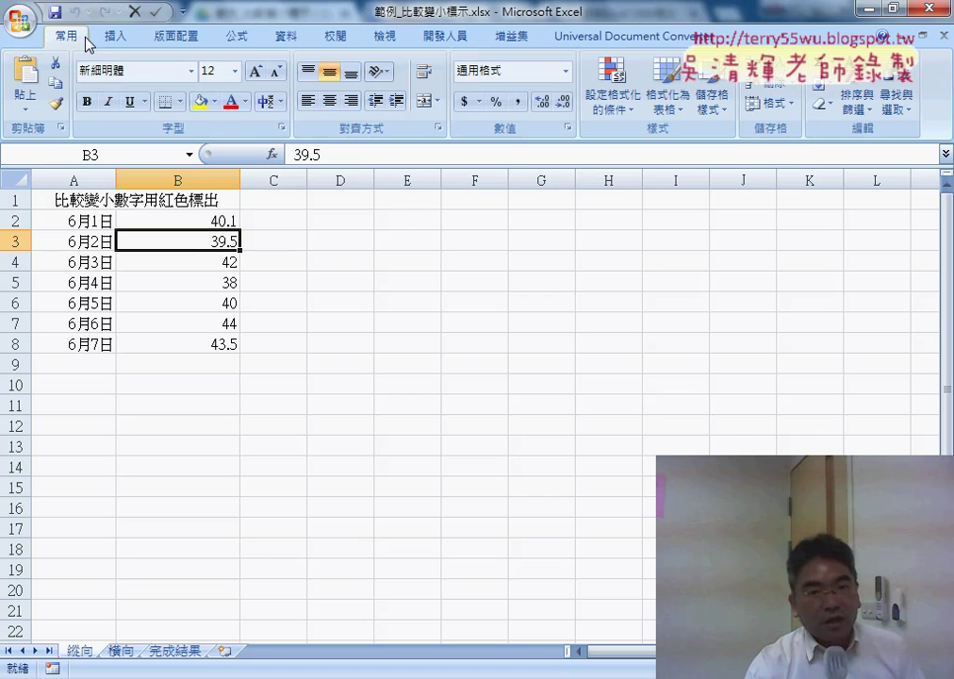
click(233, 102)
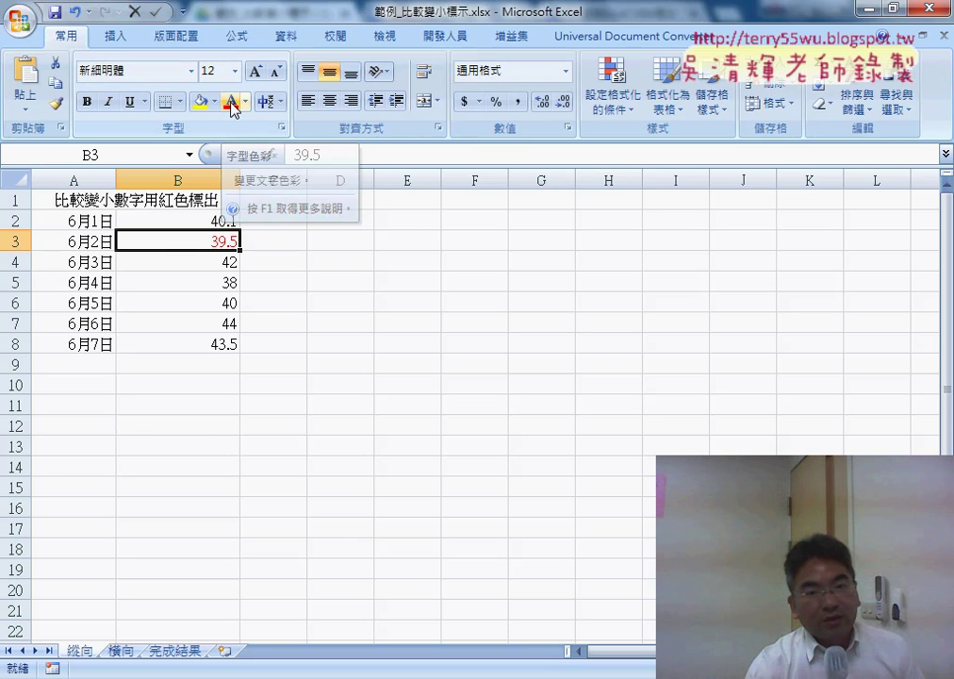
Step: Check the remaining values and set 38 and 43.5 to red font
click(218, 263)
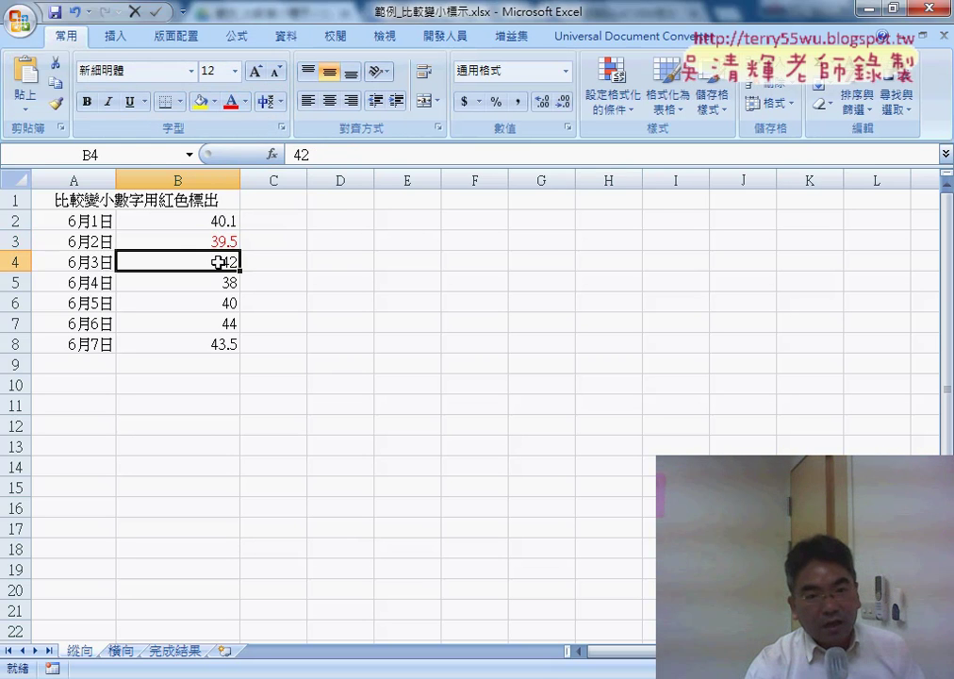
click(224, 284)
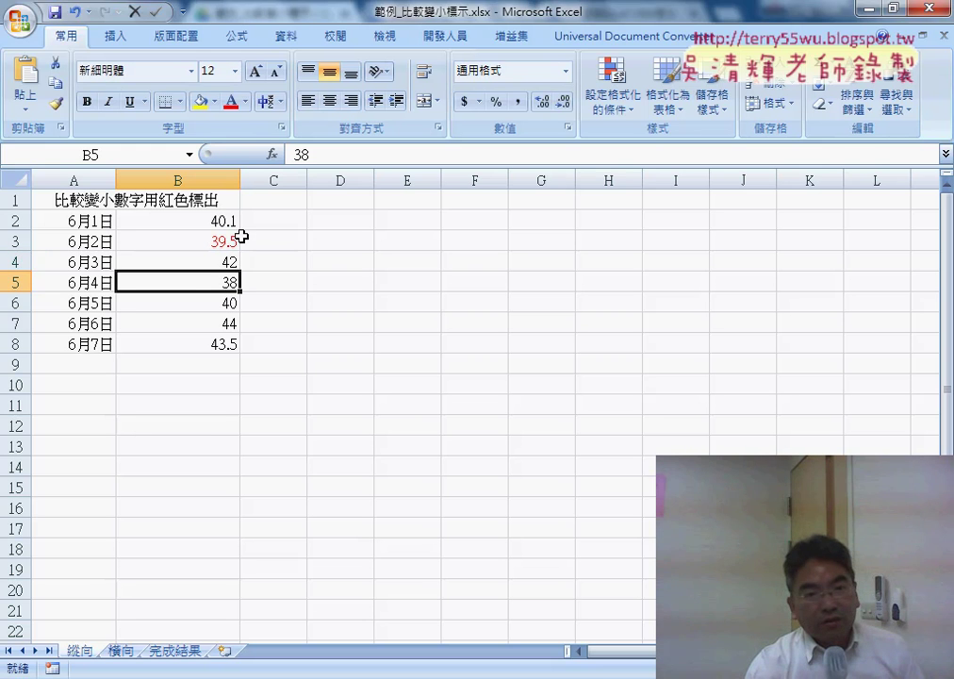
click(223, 303)
click(225, 324)
click(226, 345)
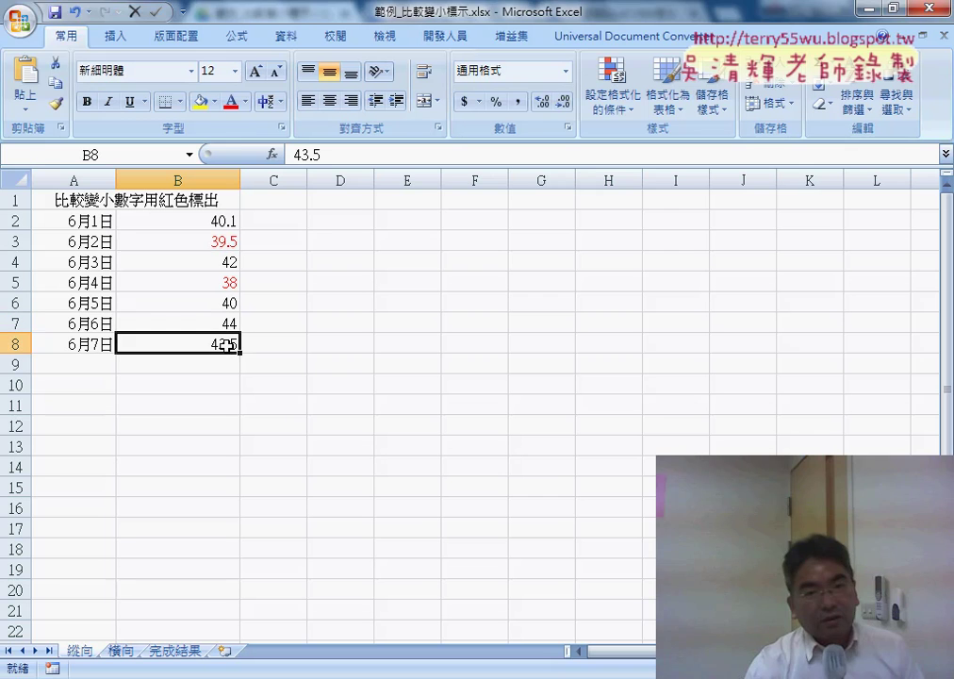
click(232, 104)
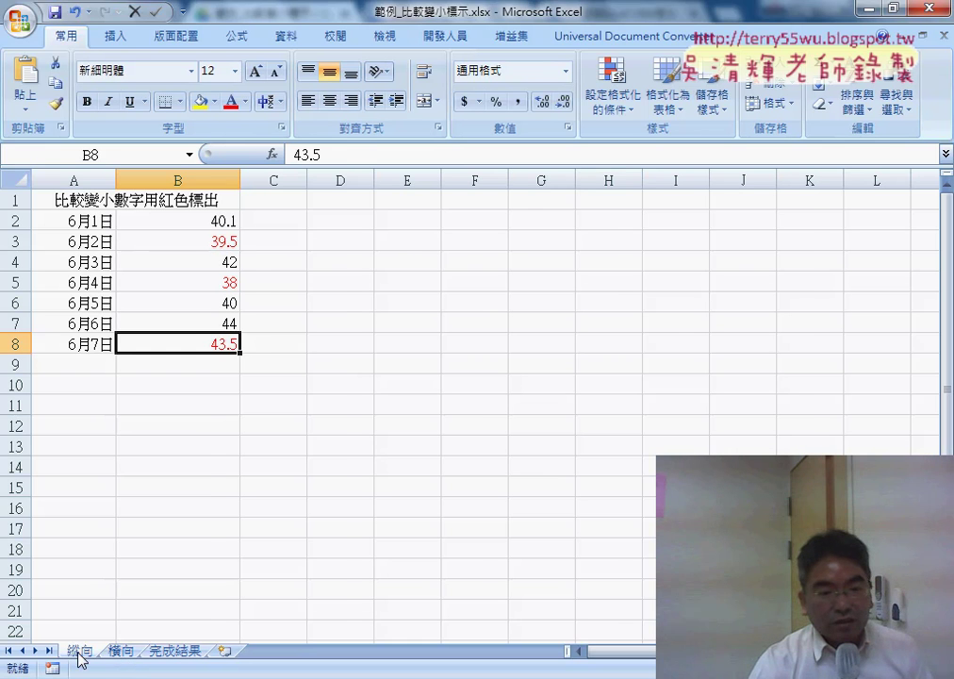
click(121, 651)
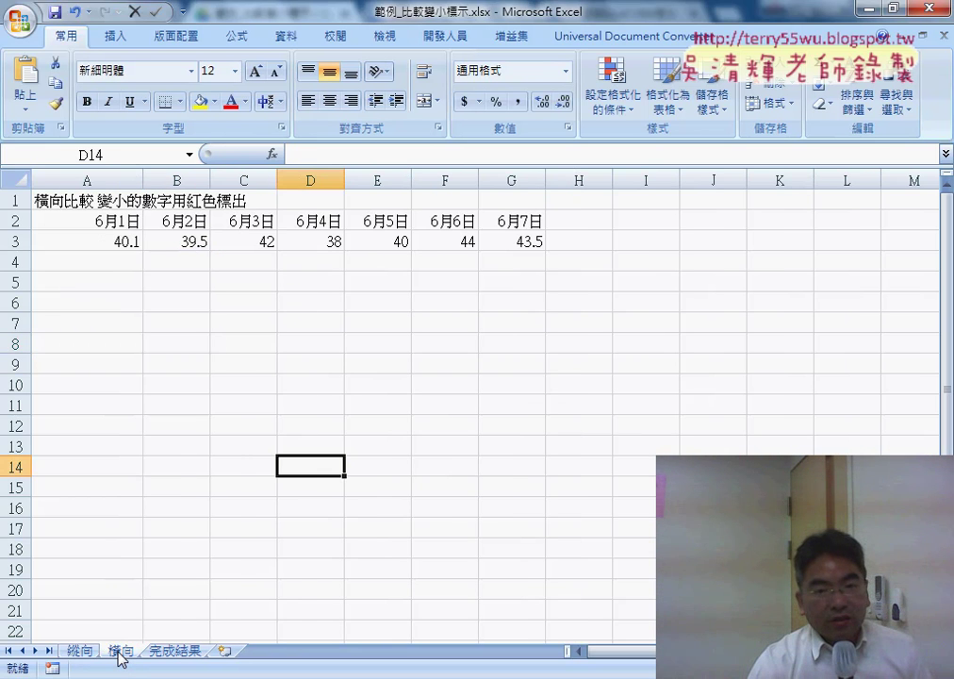
click(81, 650)
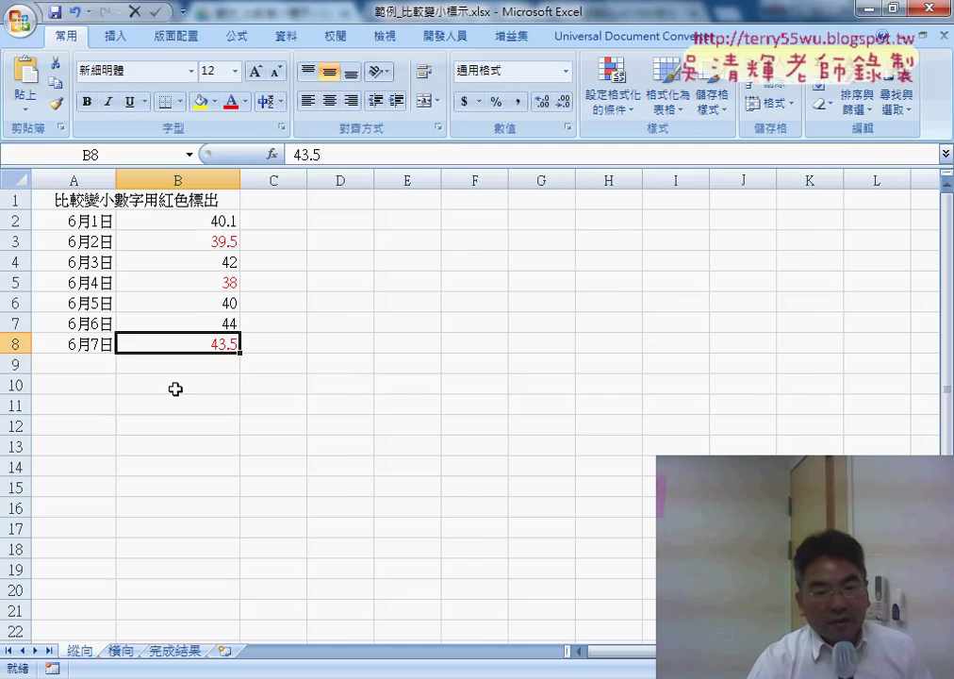
click(123, 650)
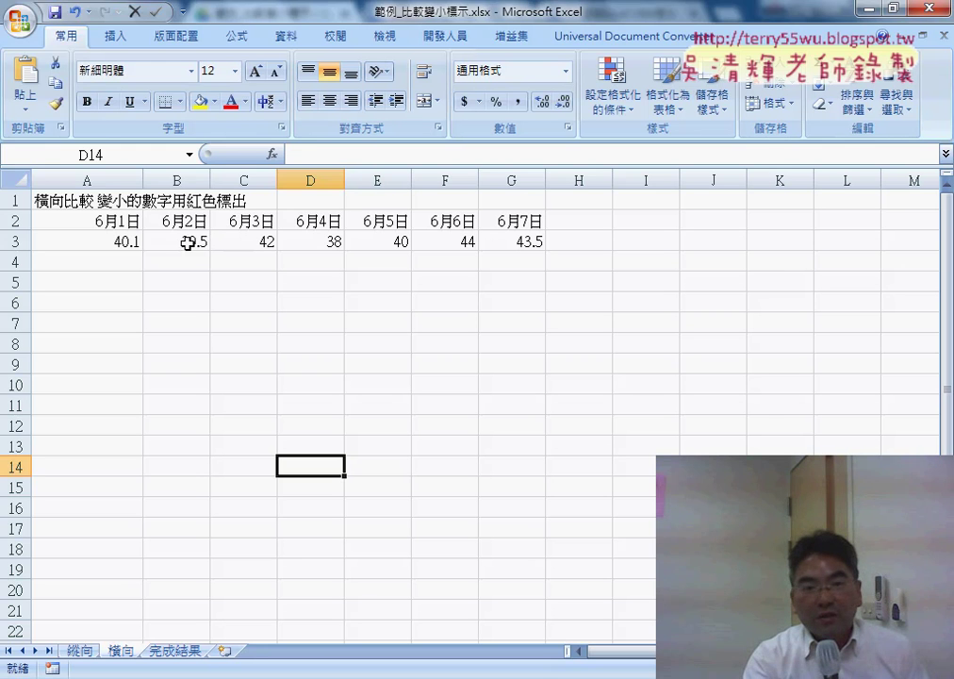
click(188, 243)
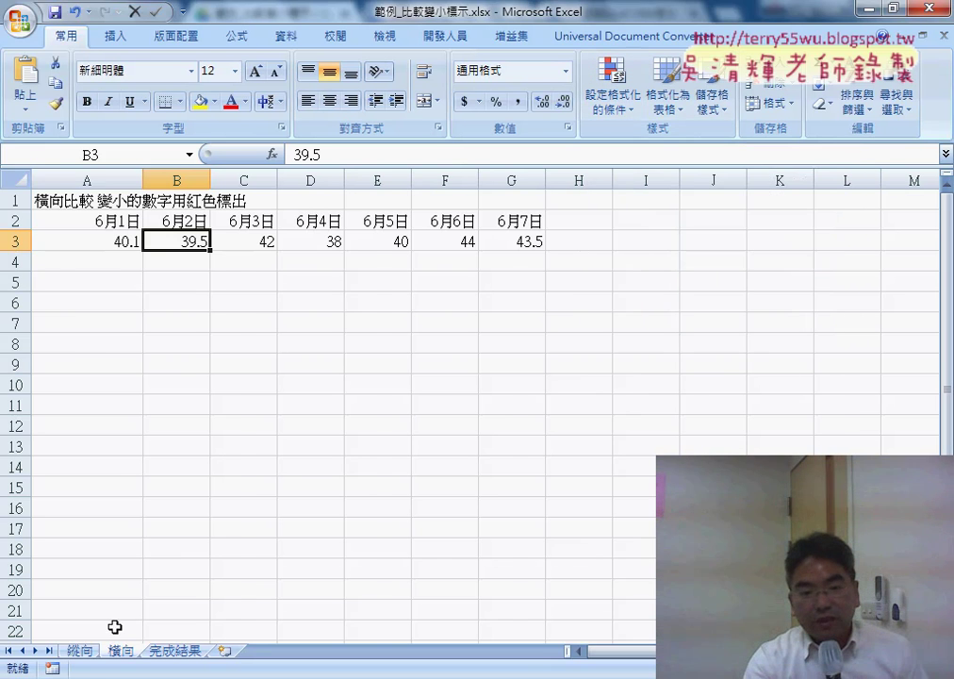
click(87, 651)
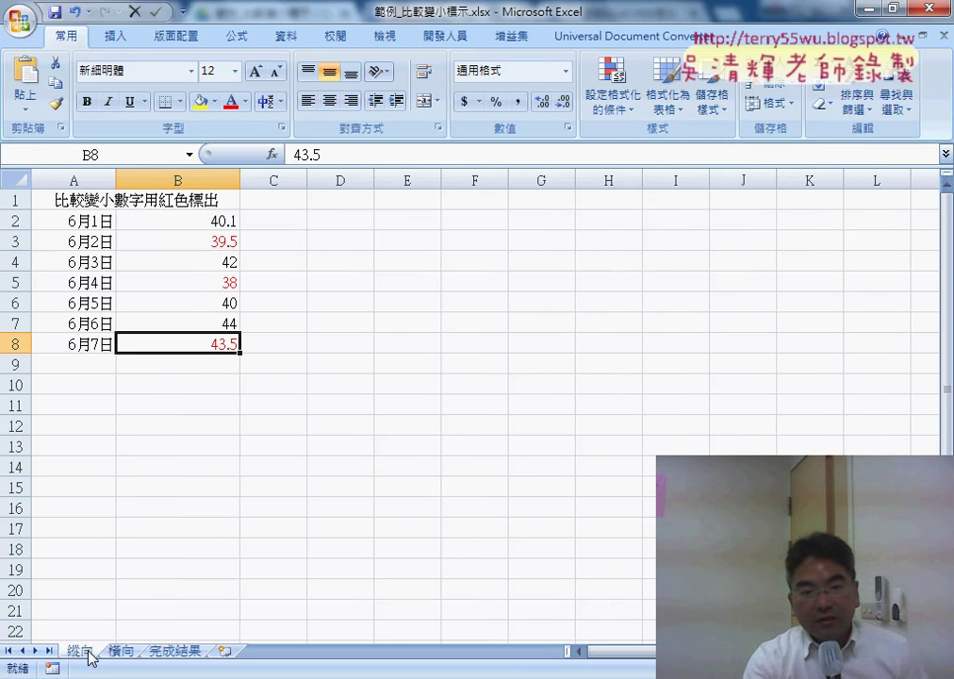
Step: Compare 40.1 with 39.5 on the 縱向 sheet, then view the 完成結果 expected-results sheet
click(85, 222)
click(81, 347)
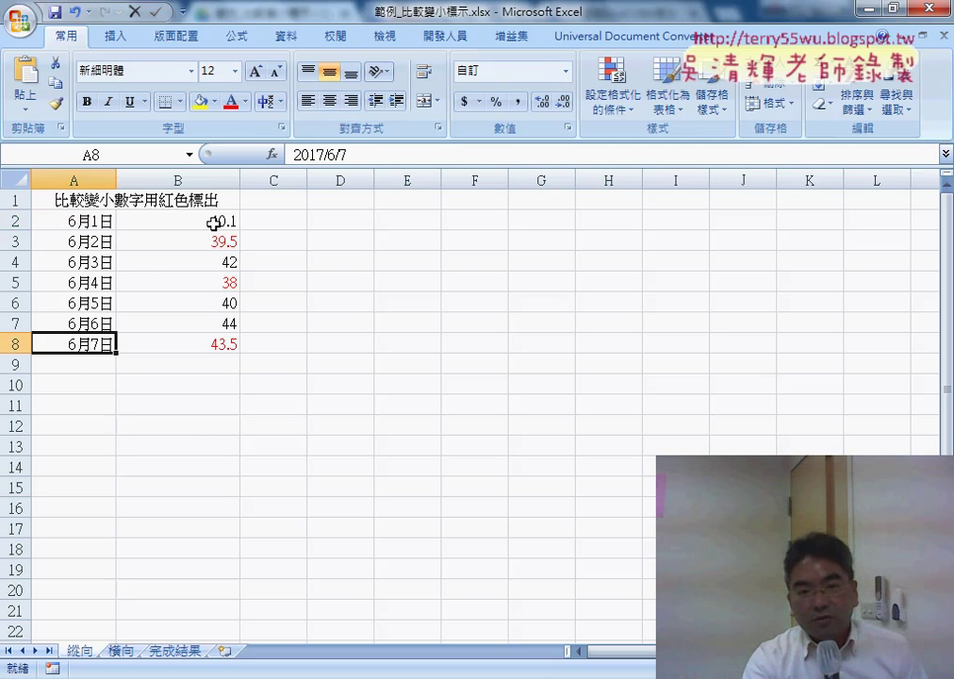
click(214, 222)
click(215, 243)
click(221, 217)
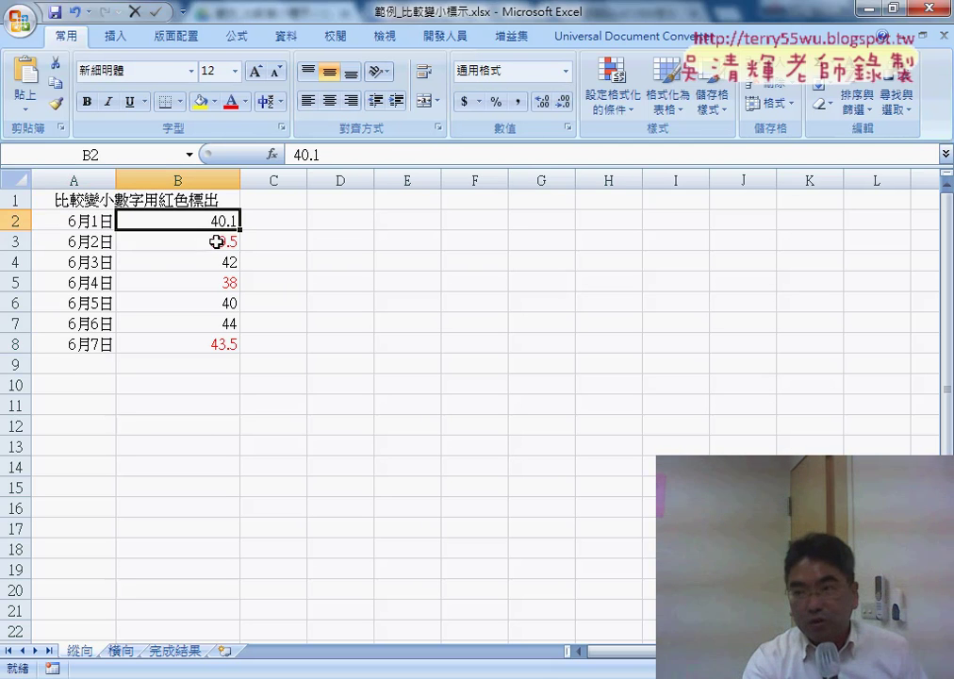
click(217, 243)
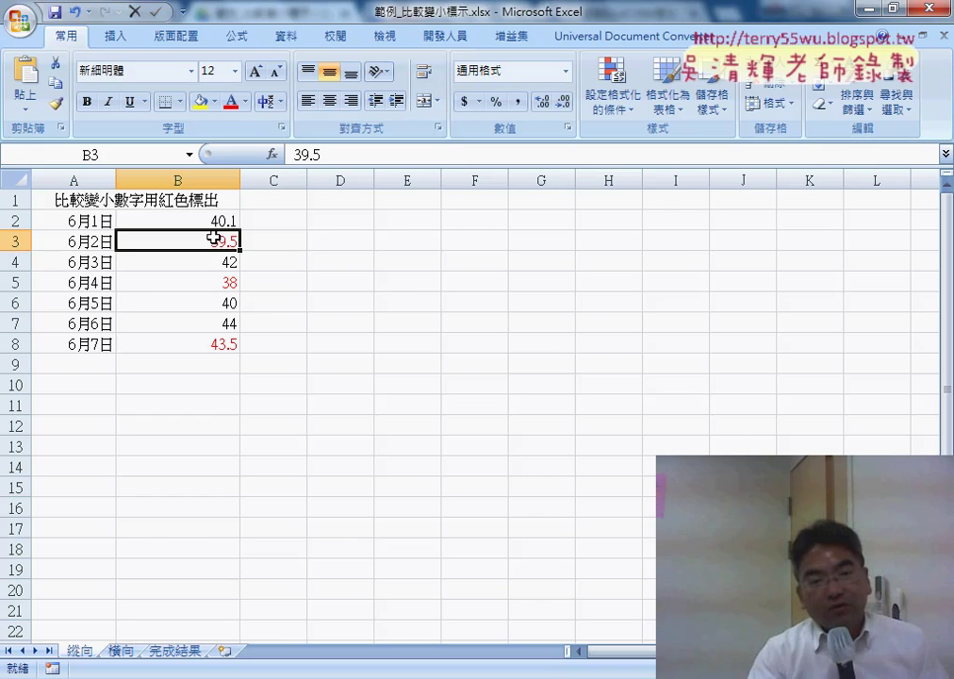
click(179, 649)
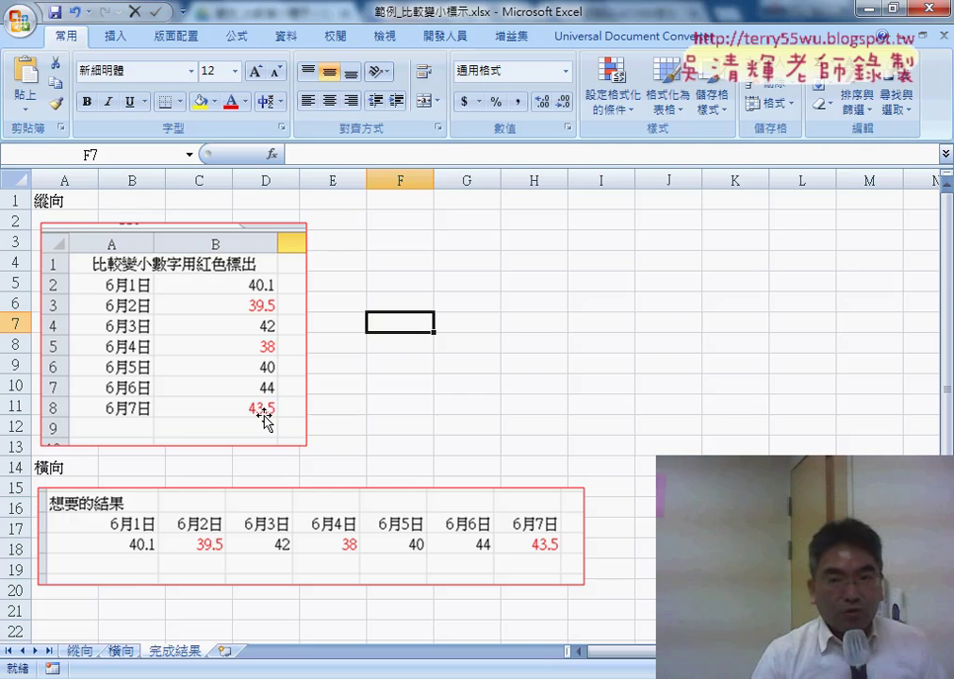
Step: Save and close the comparison and 買超與賣超 workbooks
click(937, 8)
click(389, 396)
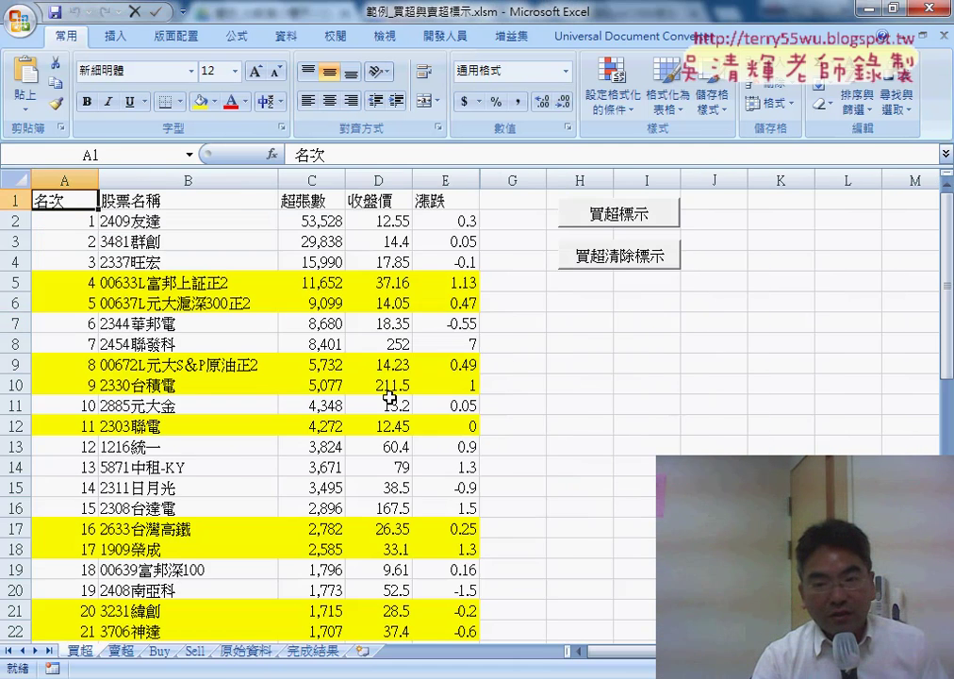
click(936, 8)
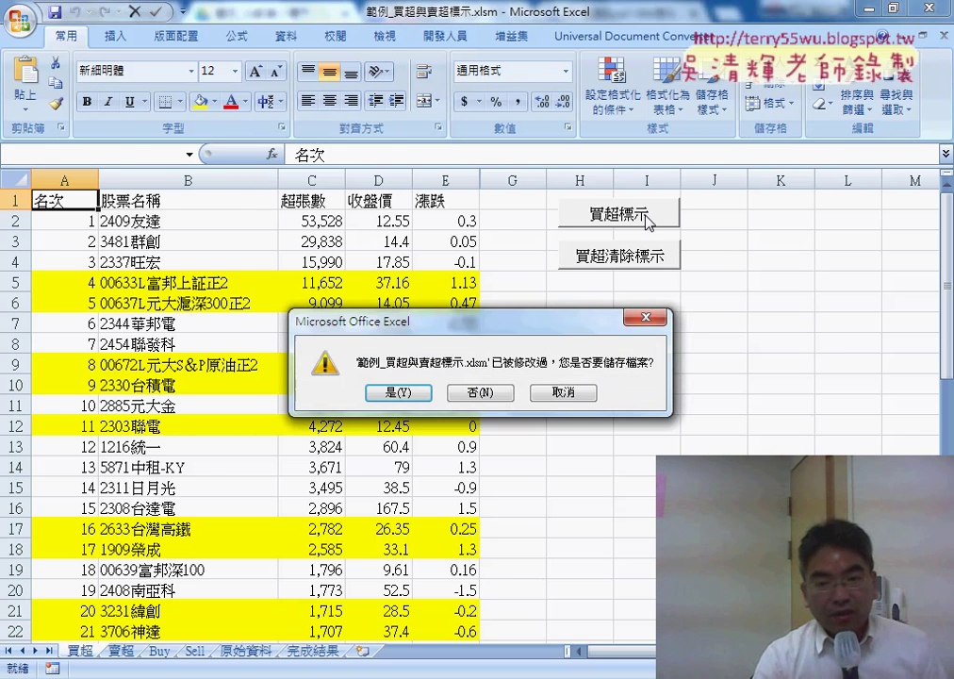
click(412, 398)
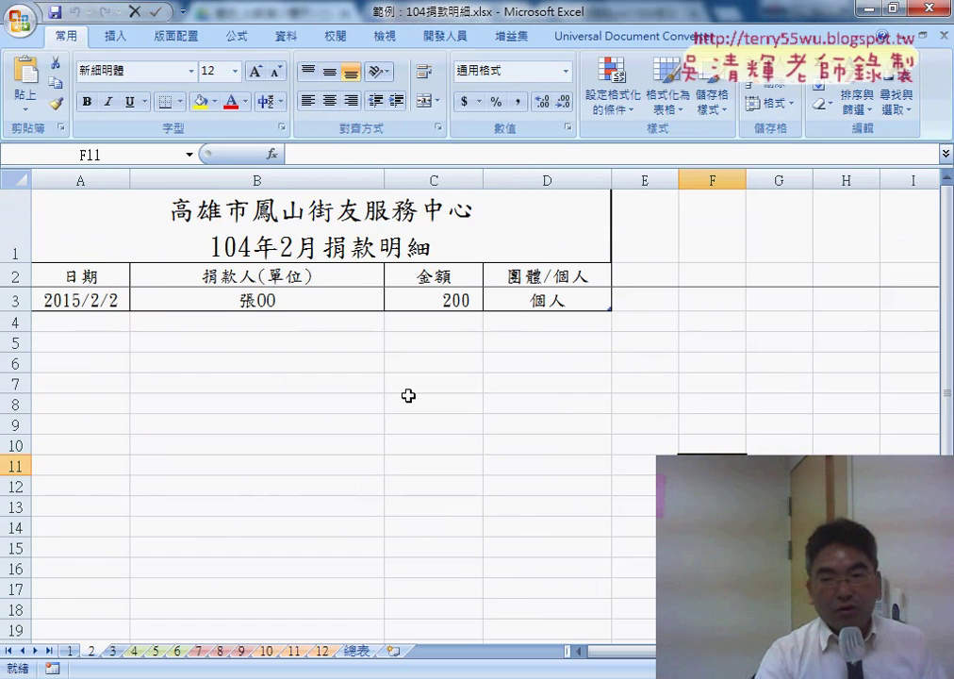
Step: Save the donation workbook as a macro-enabled .xlsm workbook instead of dropping its VB project
click(933, 8)
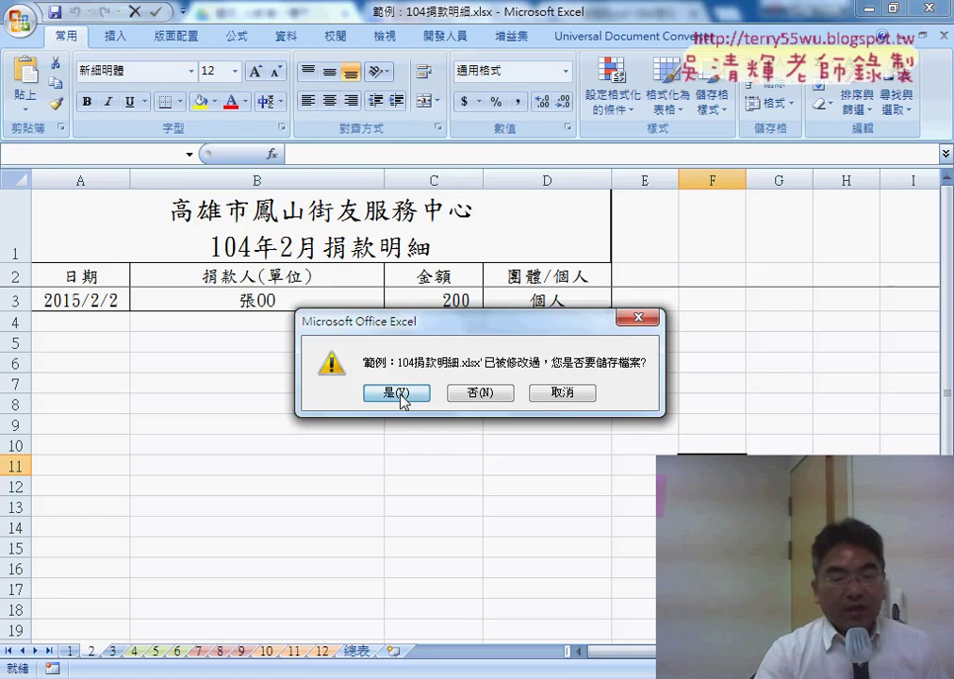
click(394, 408)
click(480, 417)
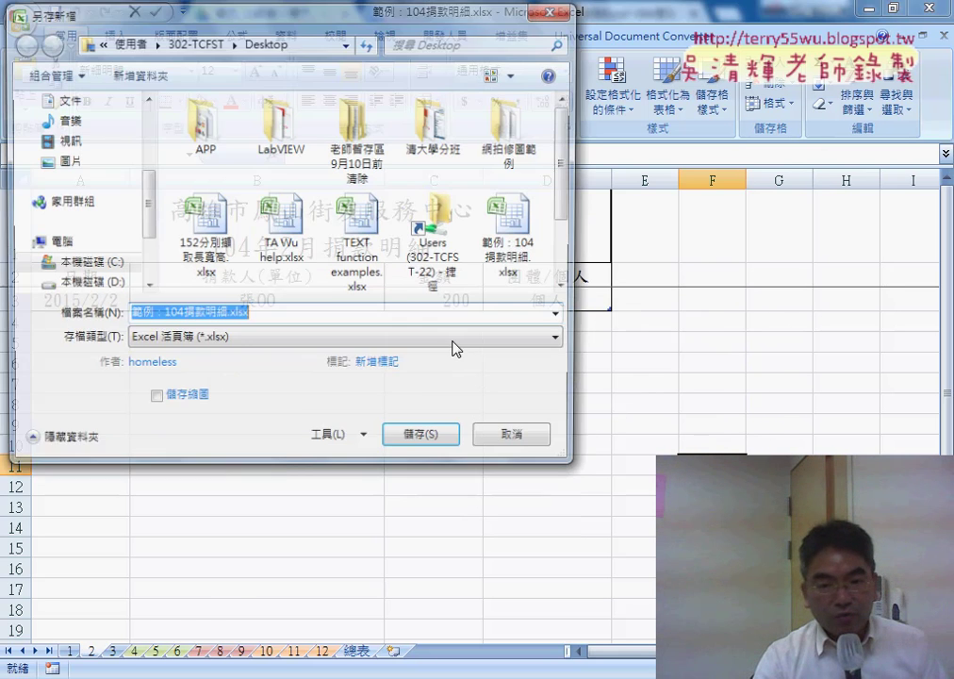
click(257, 342)
click(262, 374)
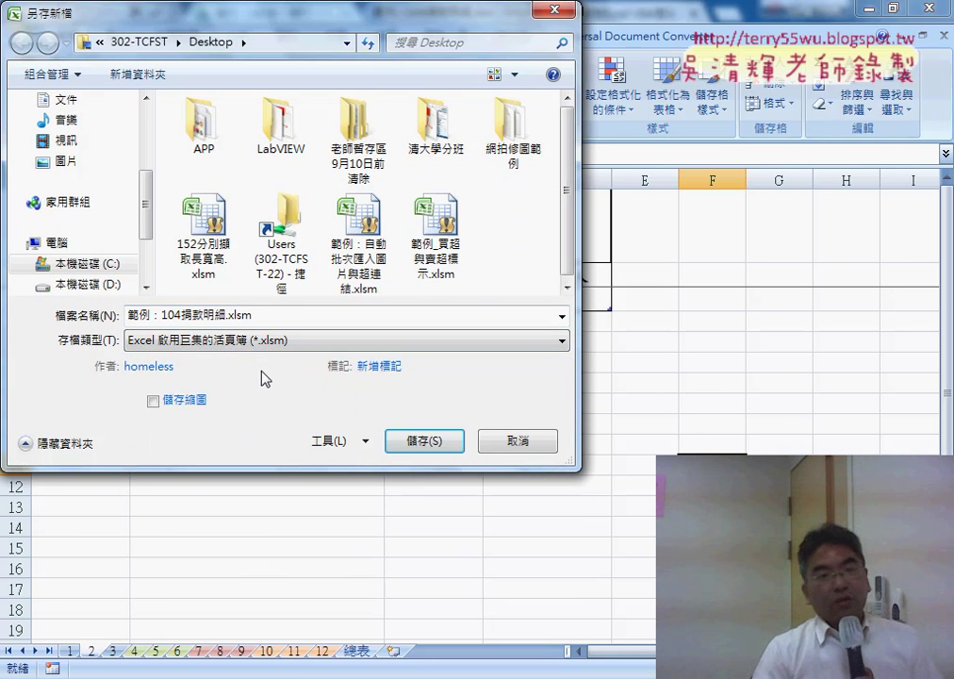